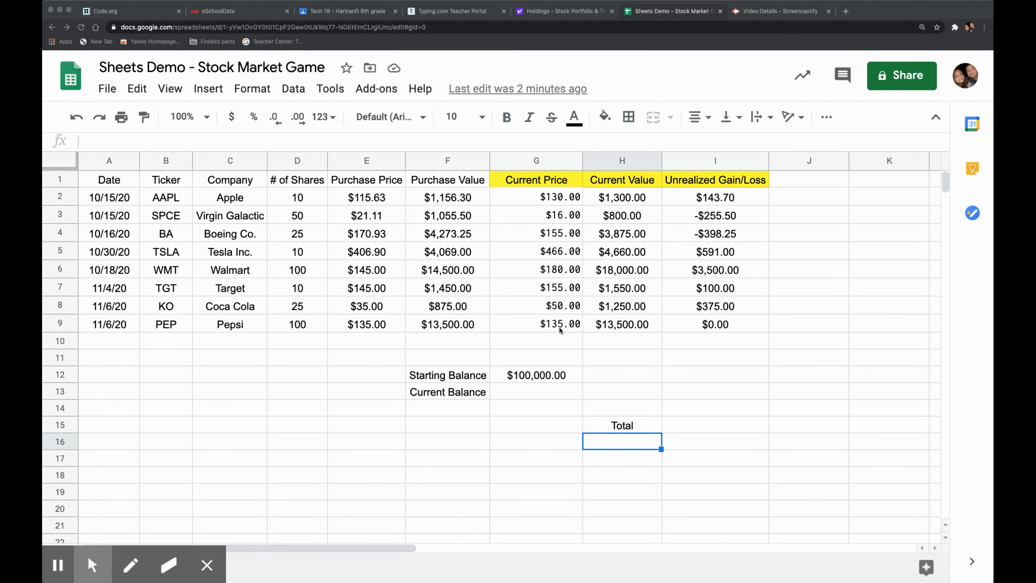
- Replace Apple's current price in G2 with the formula =googlefinance(B2,"price")
{"action": "left_click", "coordinate": [544, 183]}
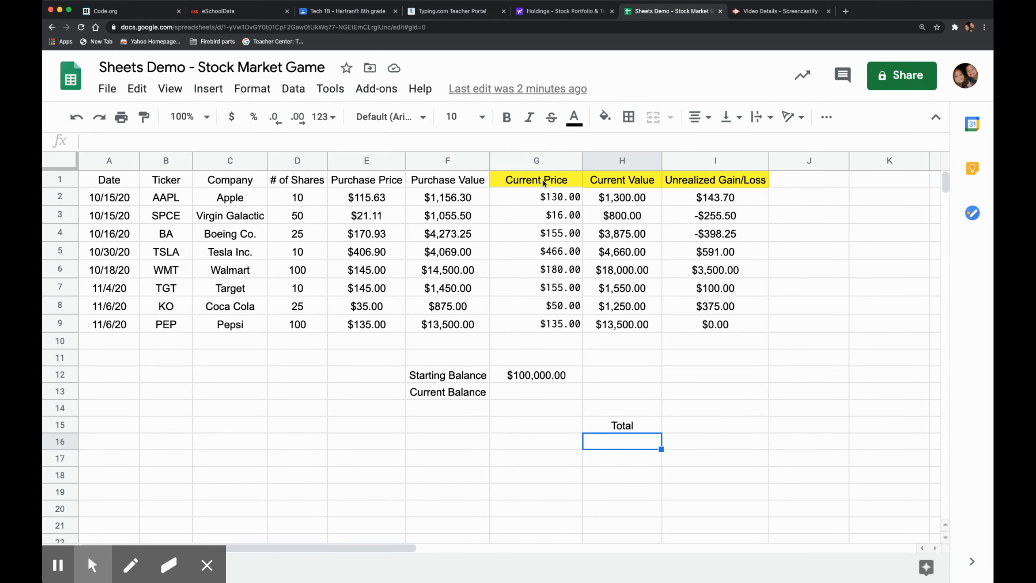
{"action": "left_click", "coordinate": [543, 184]}
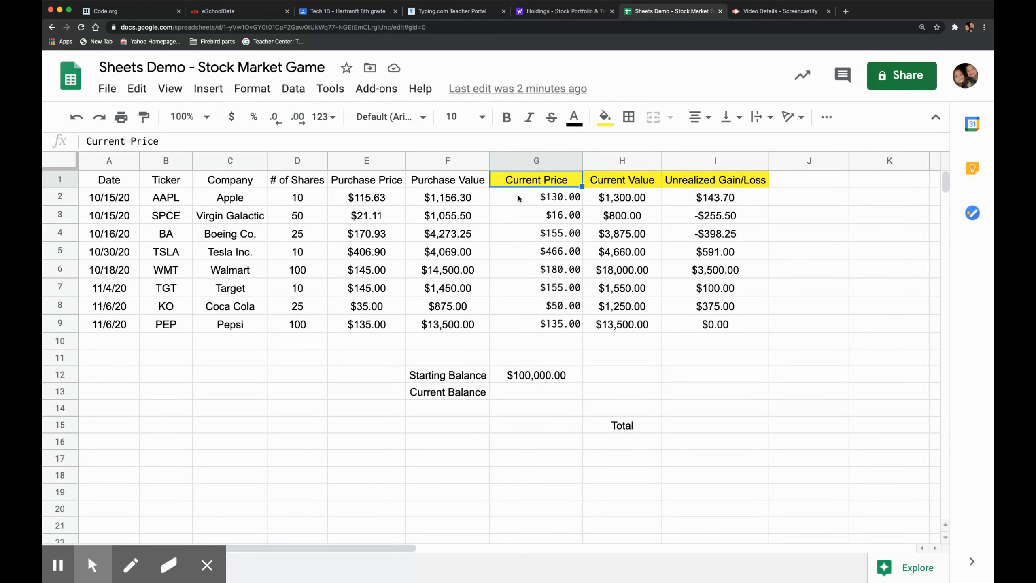
{"action": "left_click", "coordinate": [517, 198]}
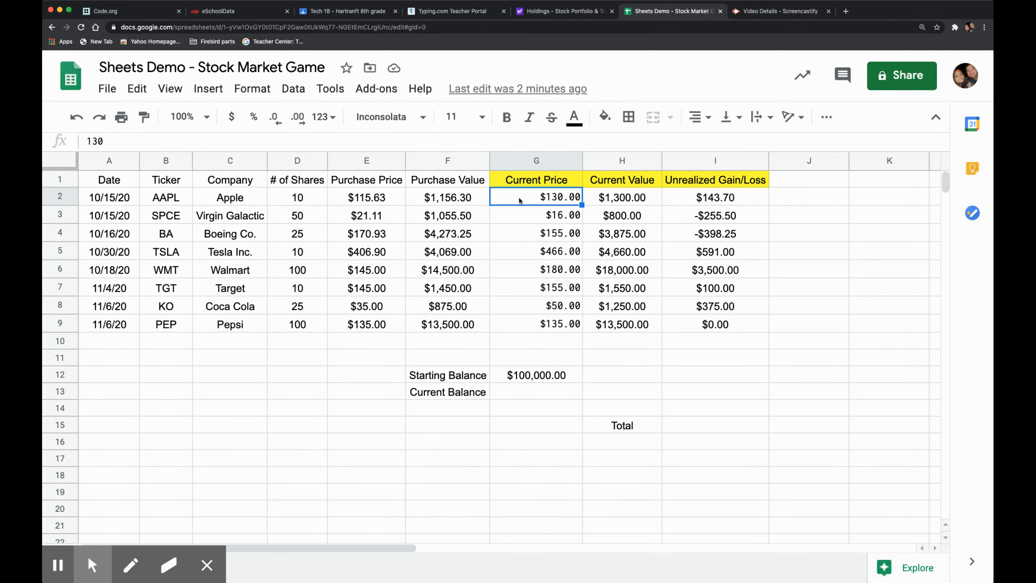
{"action": "key", "text": "BackSpace"}
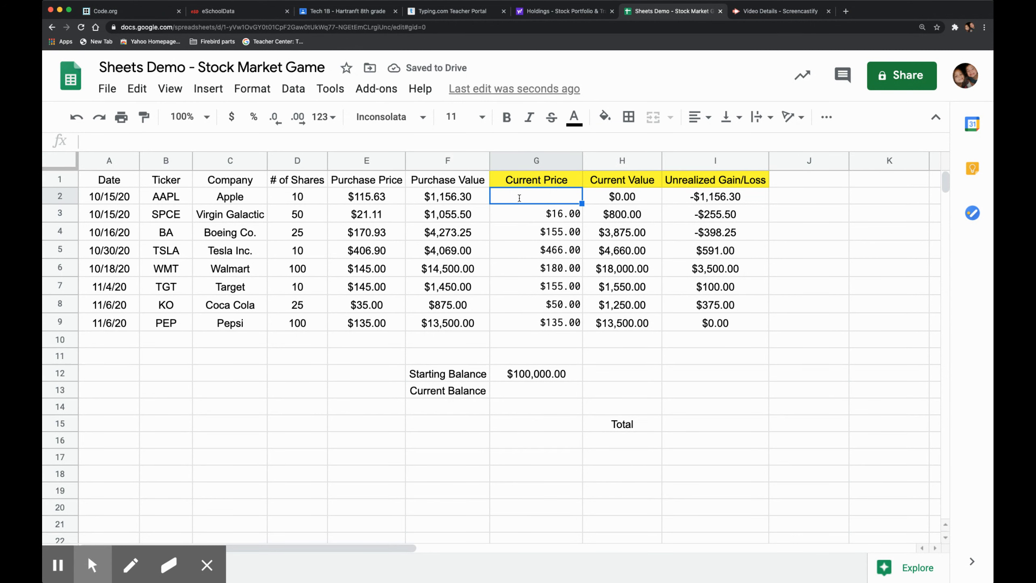
{"action": "type", "text": "="}
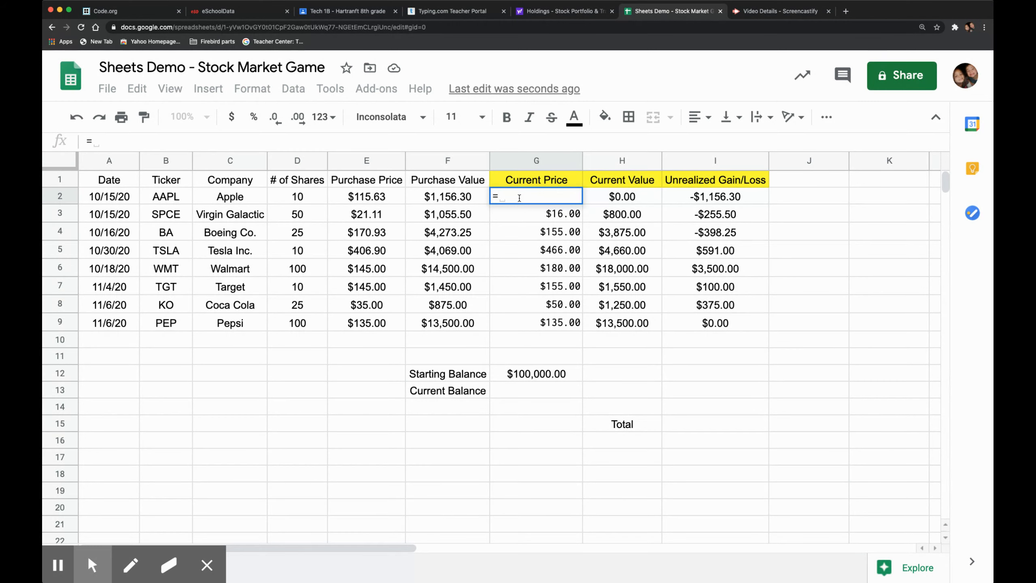
{"action": "type", "text": "googl"}
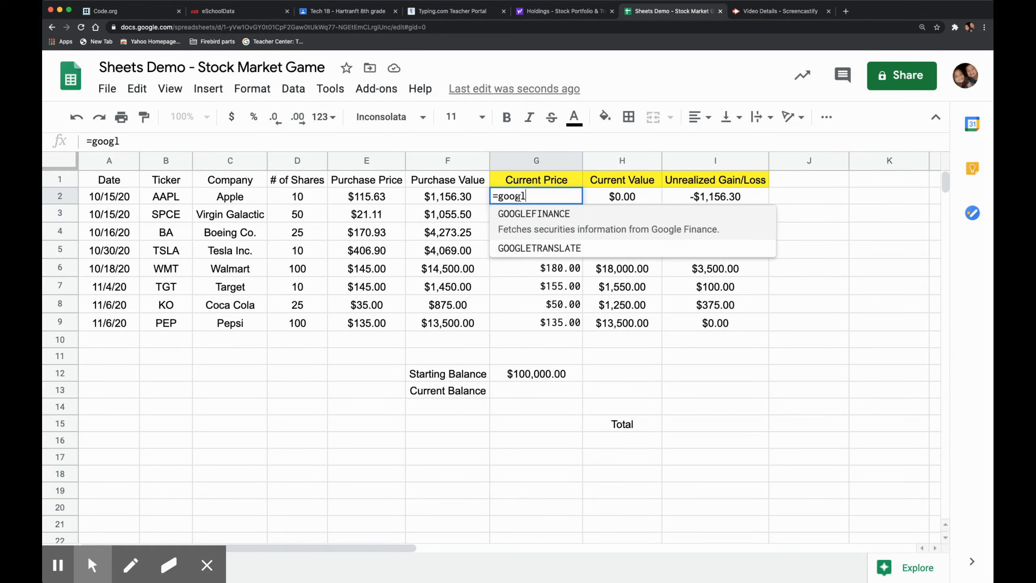
{"action": "type", "text": "efin"}
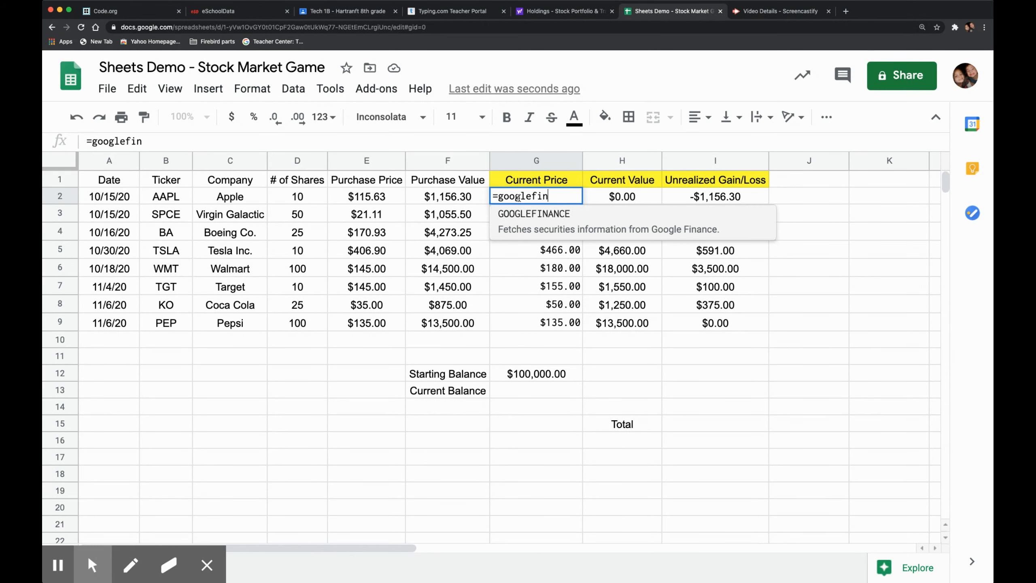
{"action": "type", "text": "ance("}
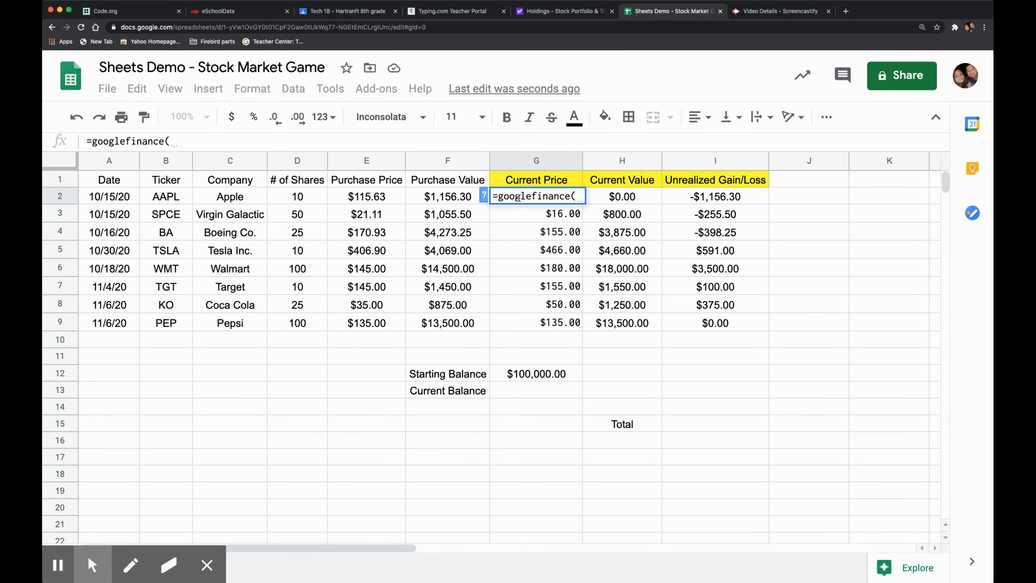
{"action": "left_click", "coordinate": [162, 198]}
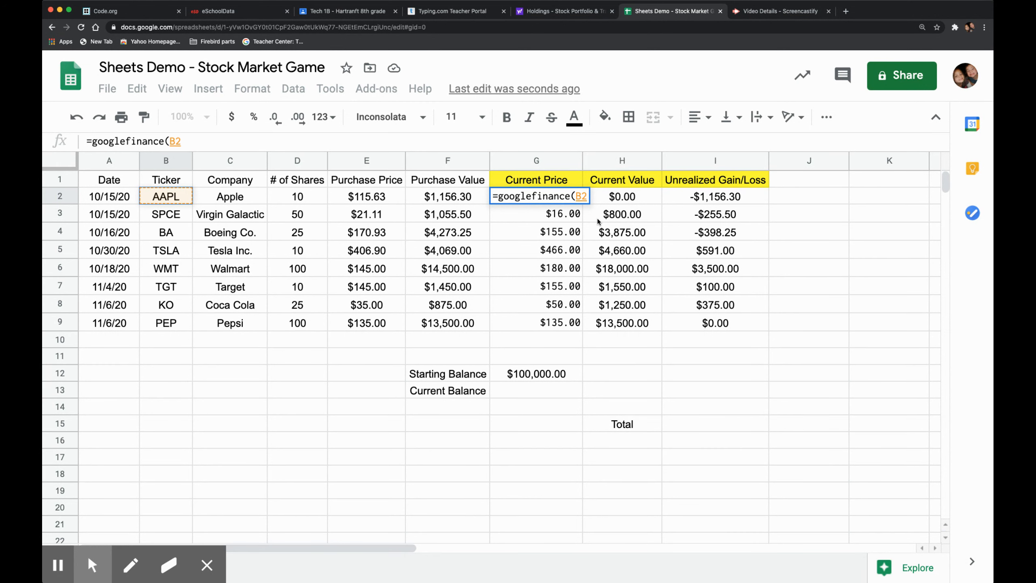
{"action": "type", "text": ",\""}
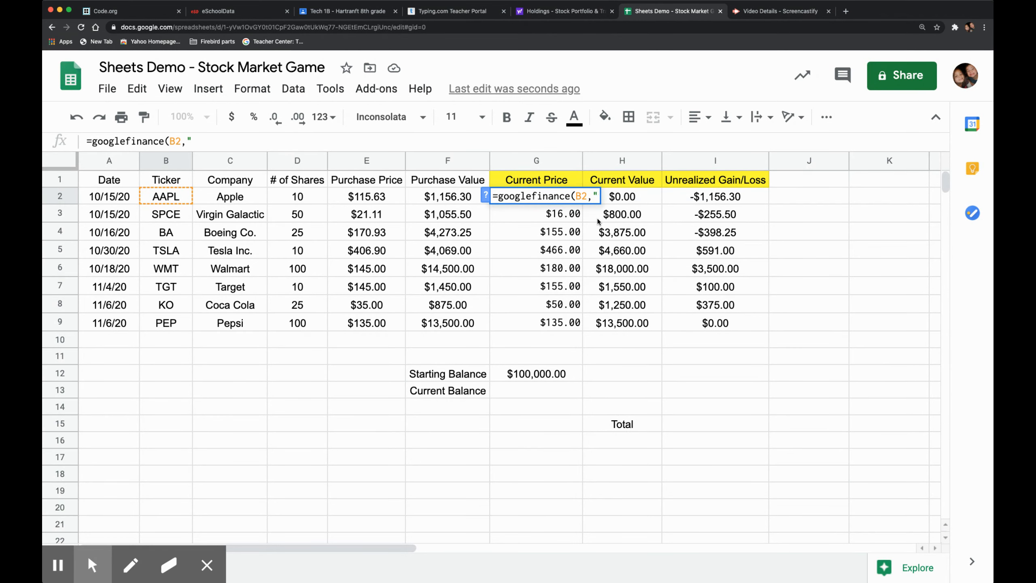
{"action": "type", "text": "price"}
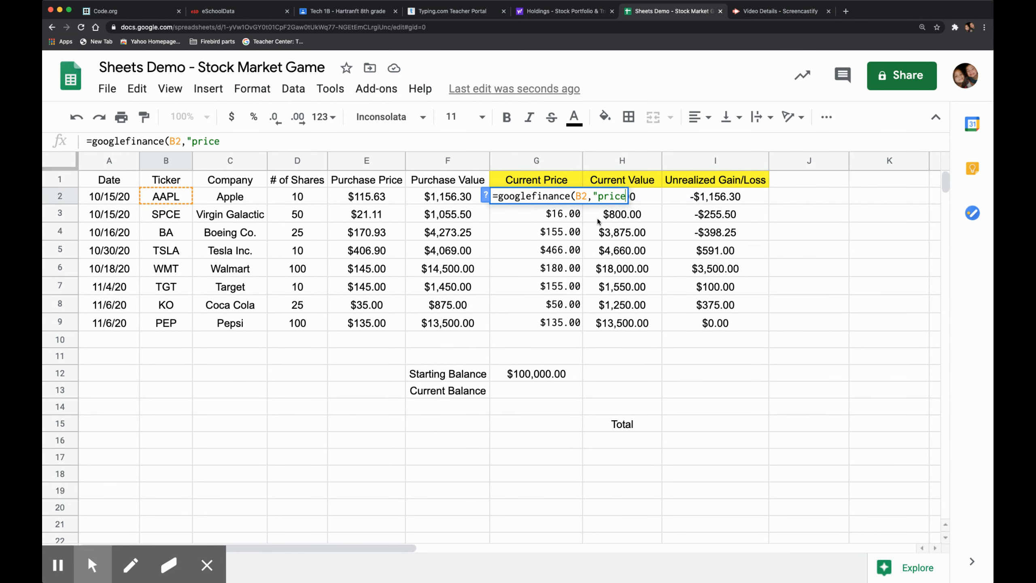
{"action": "type", "text": "\")"}
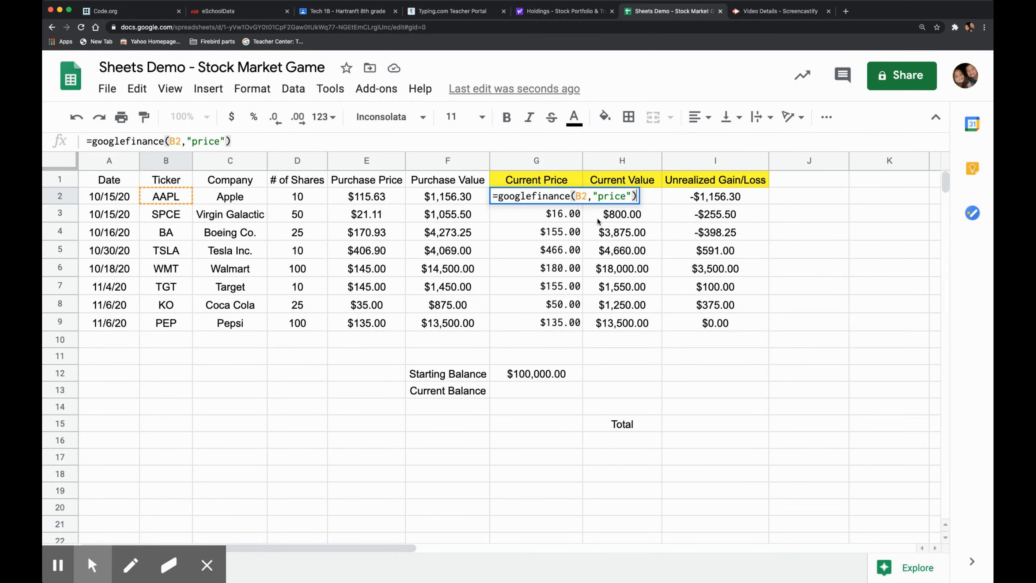
{"action": "key", "text": "Return"}
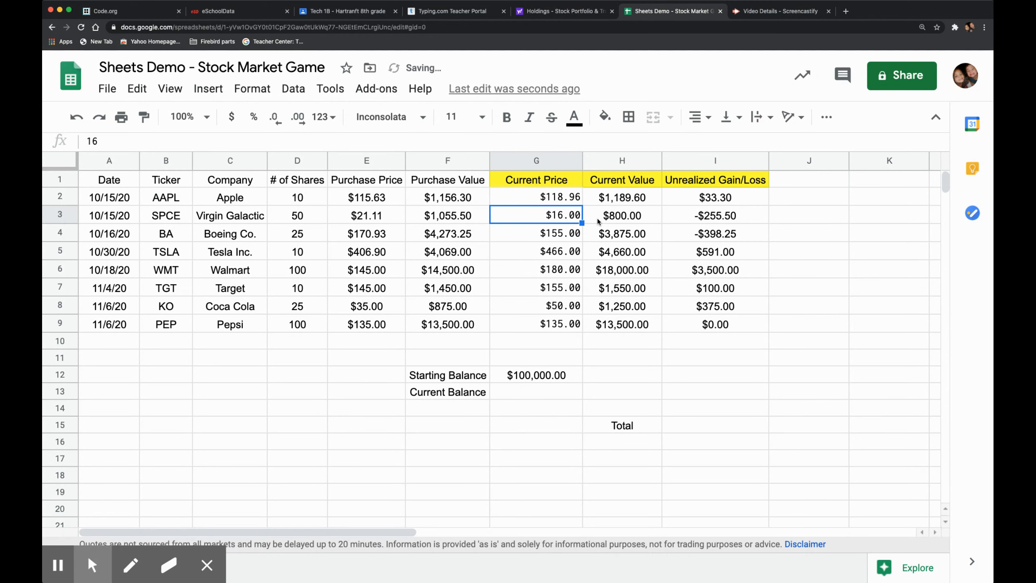
- Fill the price formula from G2 down through G9 for the remaining stocks
{"action": "left_click", "coordinate": [566, 199]}
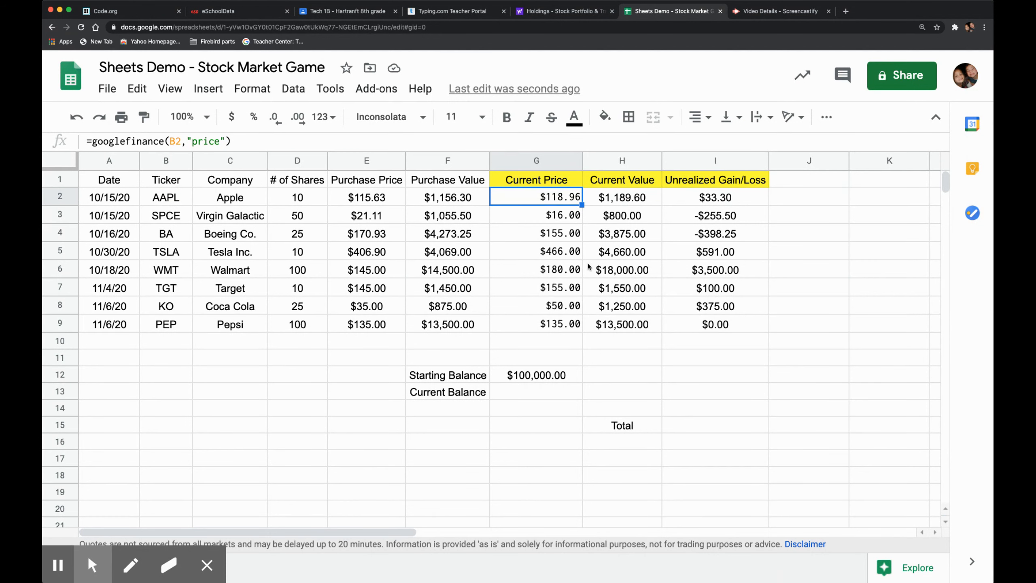
{"action": "left_click_drag", "start_coordinate": [582, 205], "coordinate": [582, 331]}
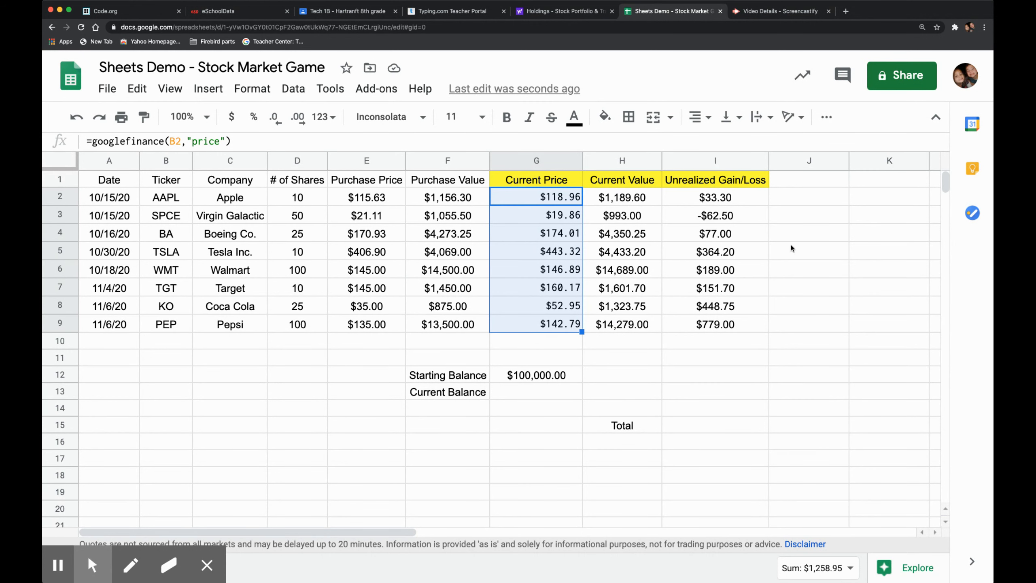
- Total the Unrealized Gain/Loss column in I15 with =SUM(I2:I14)
{"action": "left_click_drag", "start_coordinate": [711, 199], "coordinate": [707, 406]}
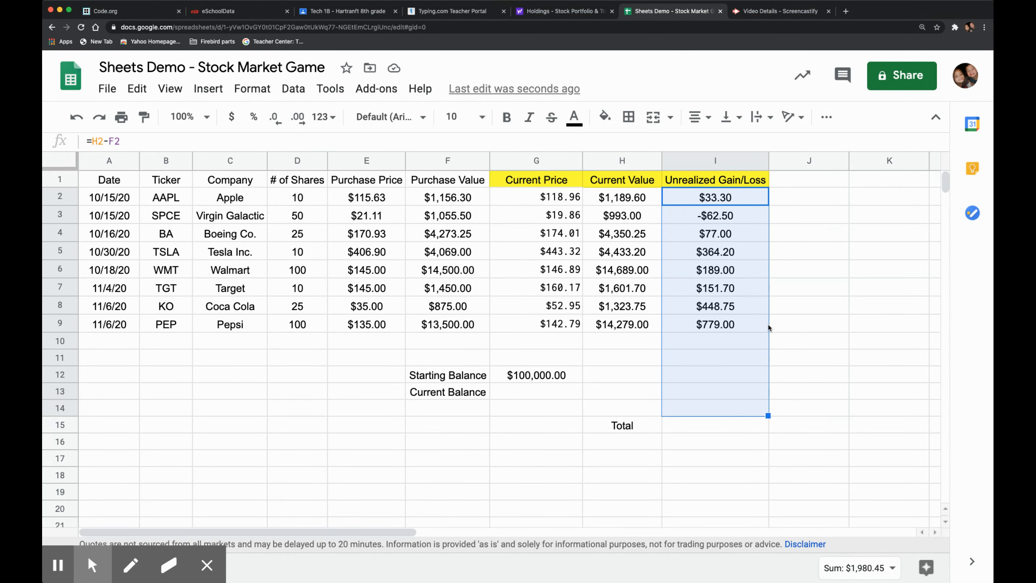
{"action": "left_click", "coordinate": [826, 118]}
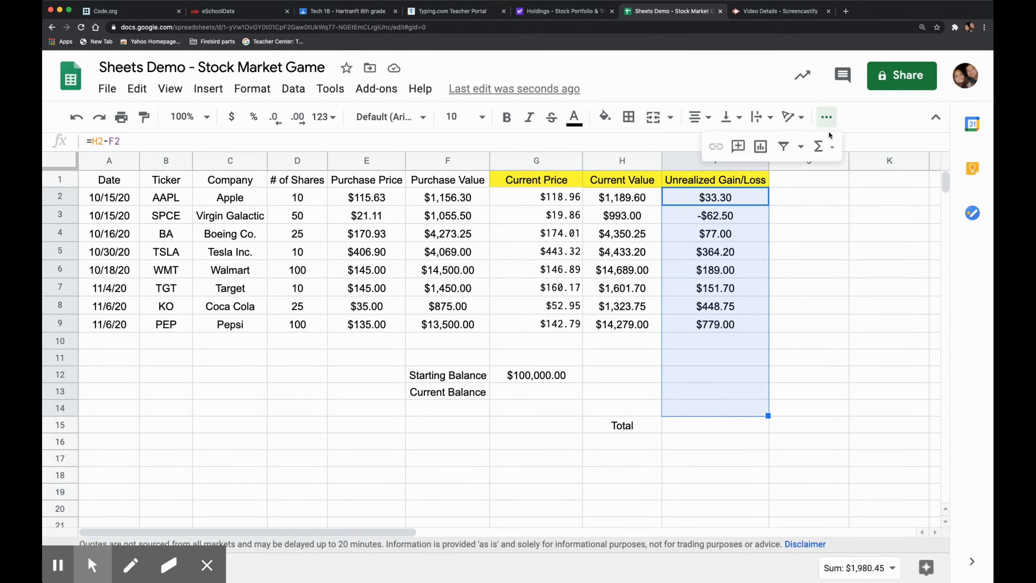
{"action": "left_click", "coordinate": [832, 147]}
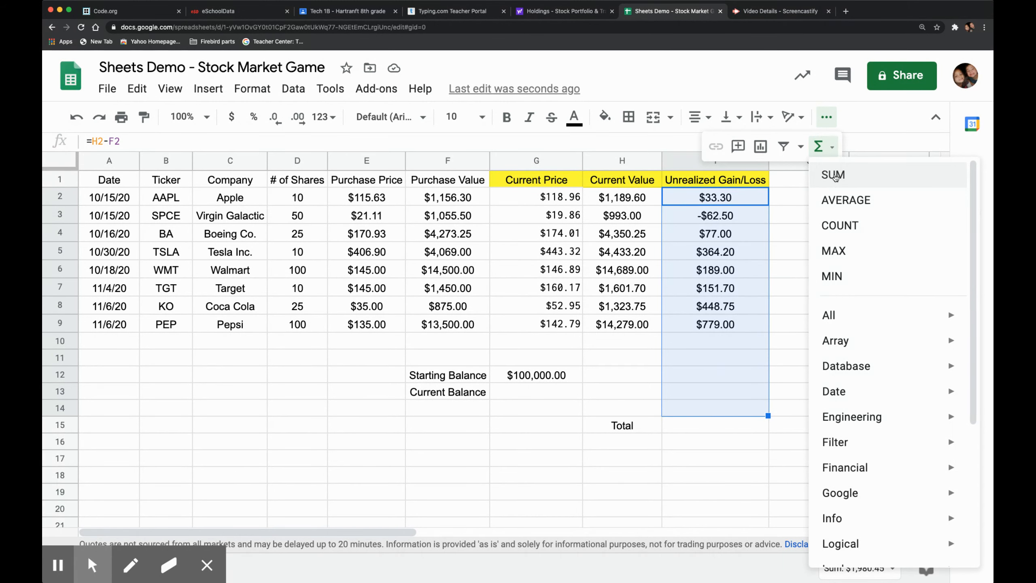
{"action": "left_click", "coordinate": [835, 174]}
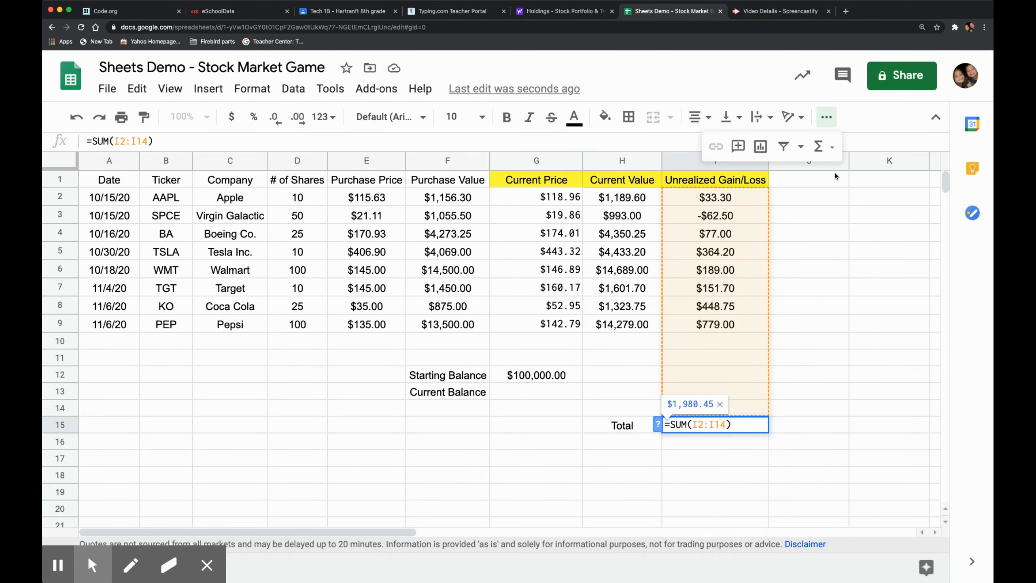
{"action": "key", "text": "Return"}
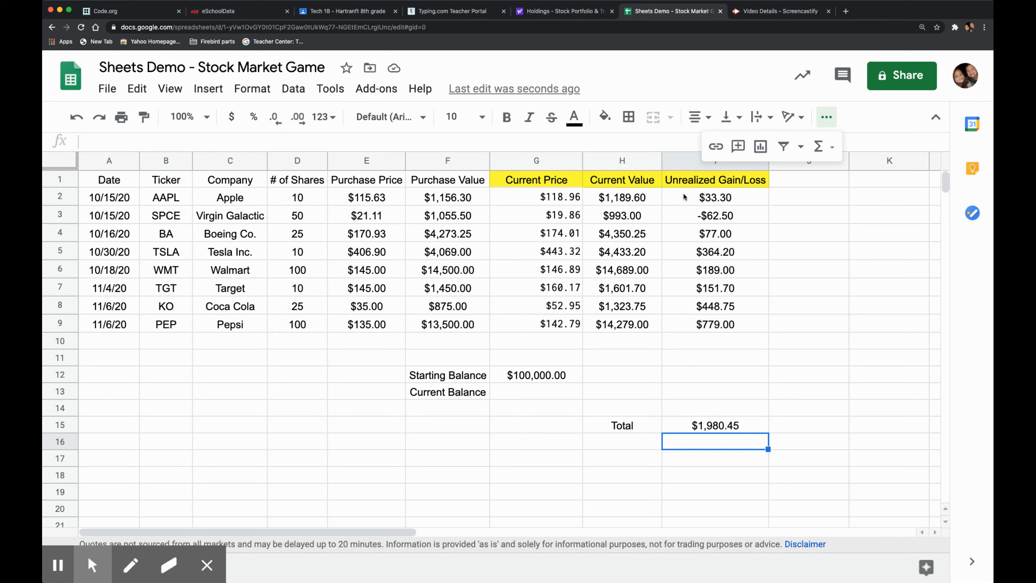
- Add a conditional formatting rule to I2:I15 that gives values greater than 0 the default green style
{"action": "left_click_drag", "start_coordinate": [683, 192], "coordinate": [671, 426]}
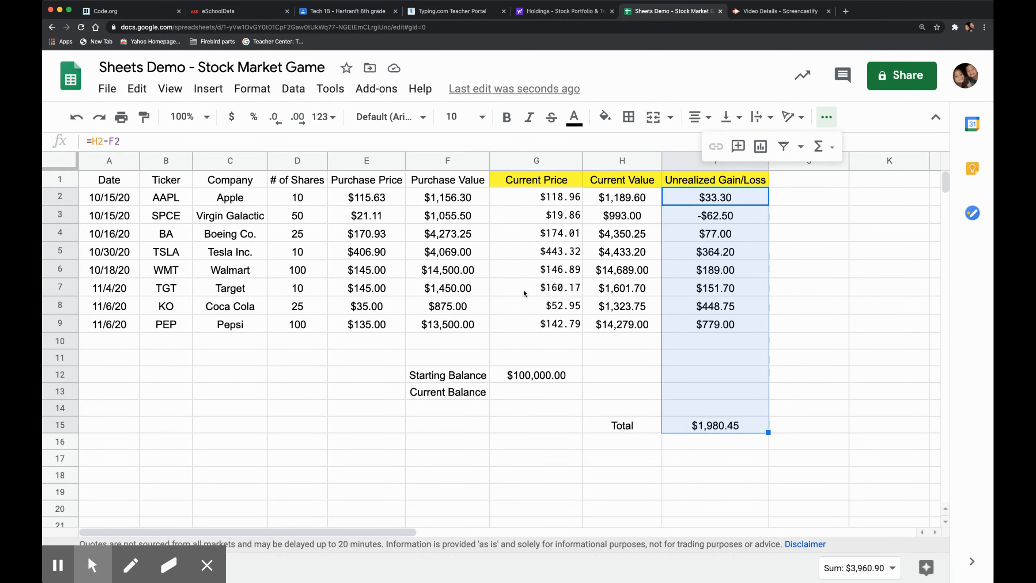
{"action": "left_click", "coordinate": [253, 94]}
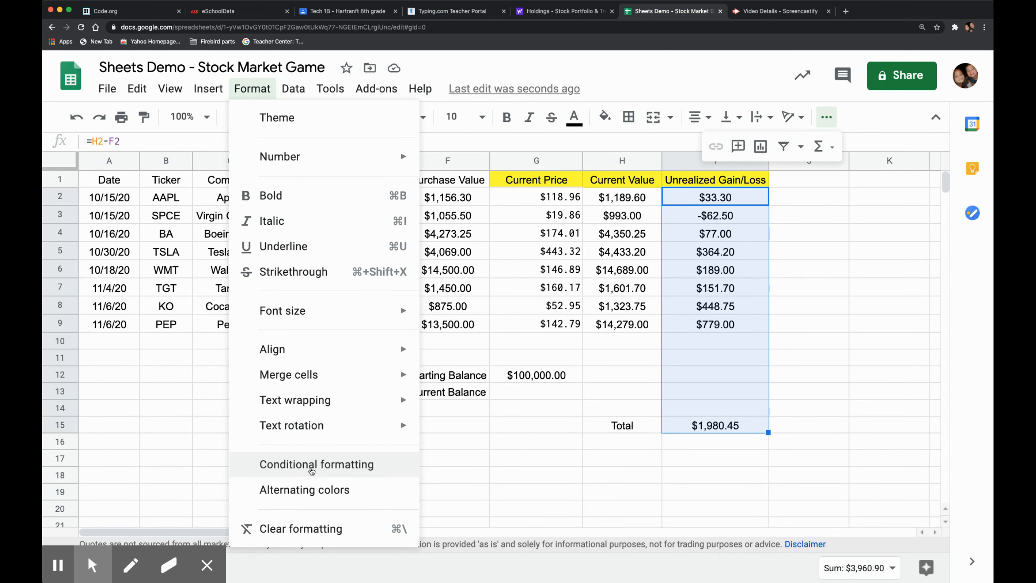
{"action": "left_click", "coordinate": [311, 469]}
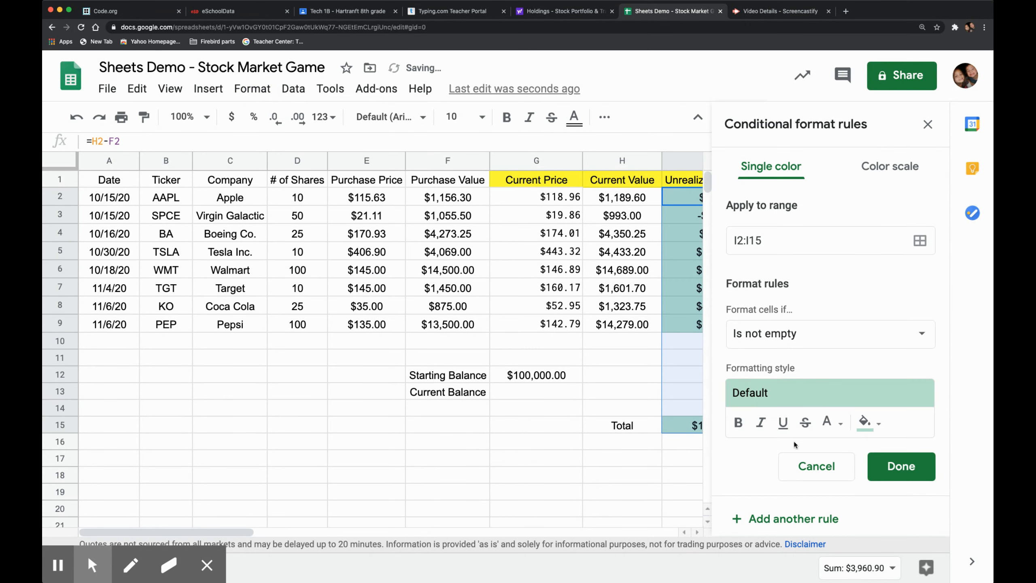
{"action": "left_click", "coordinate": [880, 335]}
{"action": "scroll", "coordinate": [801, 388], "scroll_direction": "down", "scroll_amount": 5}
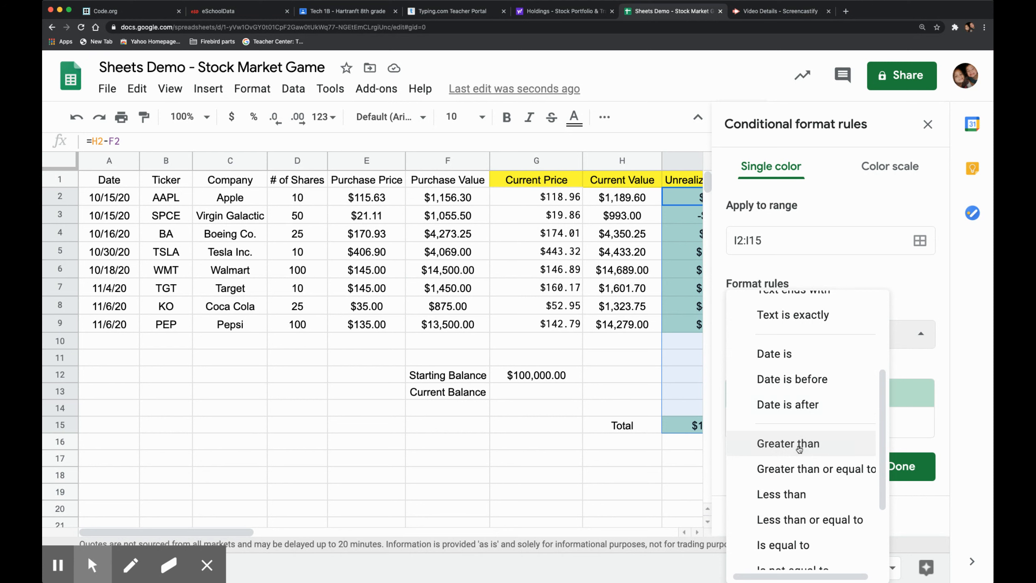
{"action": "left_click", "coordinate": [800, 444]}
{"action": "left_click", "coordinate": [743, 370]}
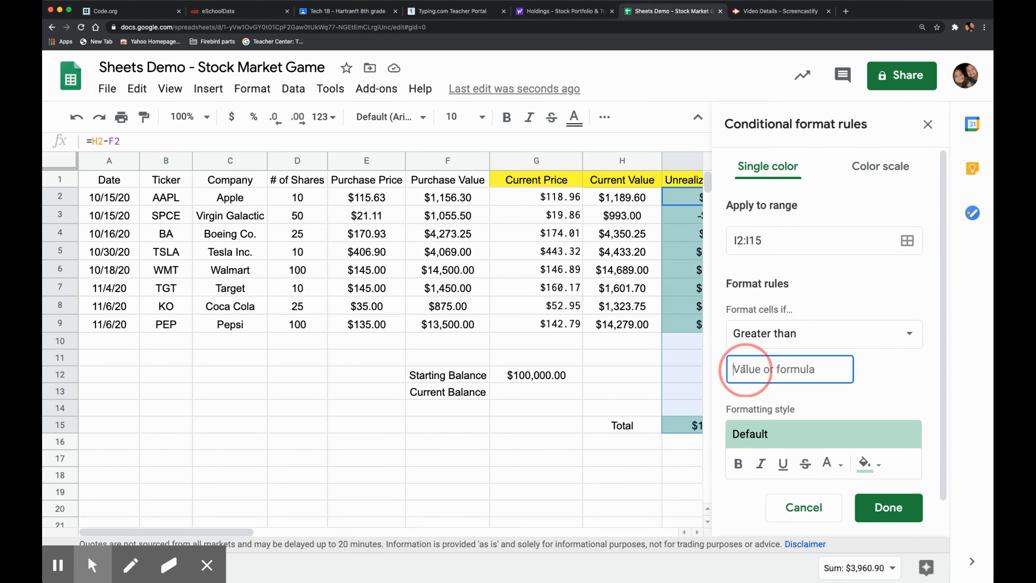
{"action": "type", "text": "0"}
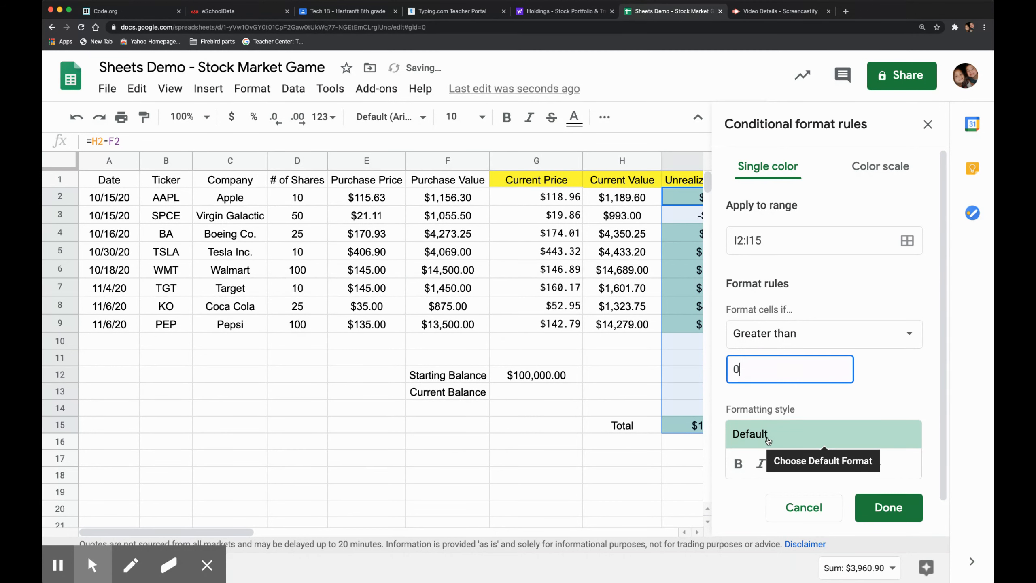
{"action": "left_click", "coordinate": [880, 507]}
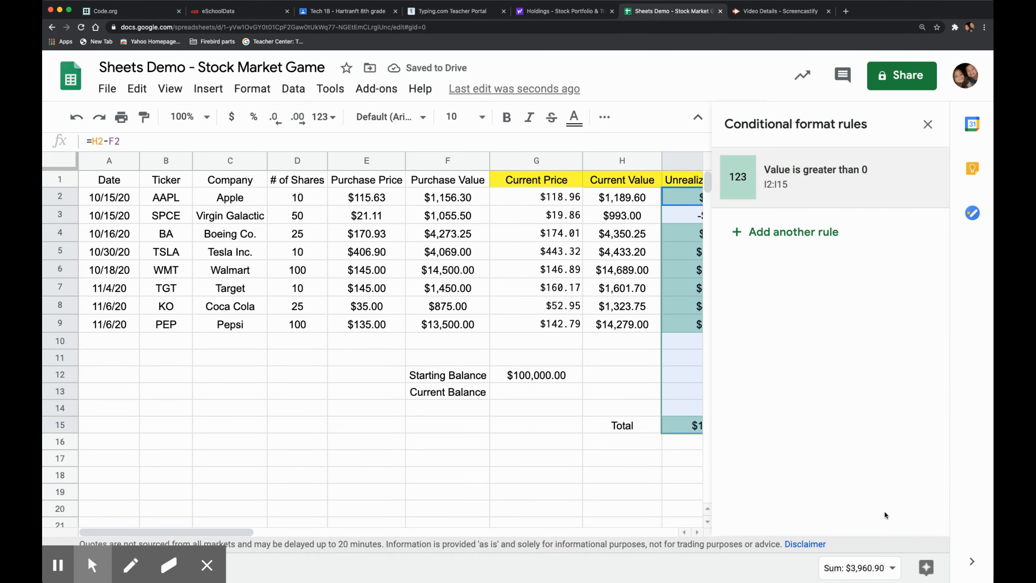
{"action": "left_click", "coordinate": [927, 124]}
{"action": "left_click", "coordinate": [858, 354]}
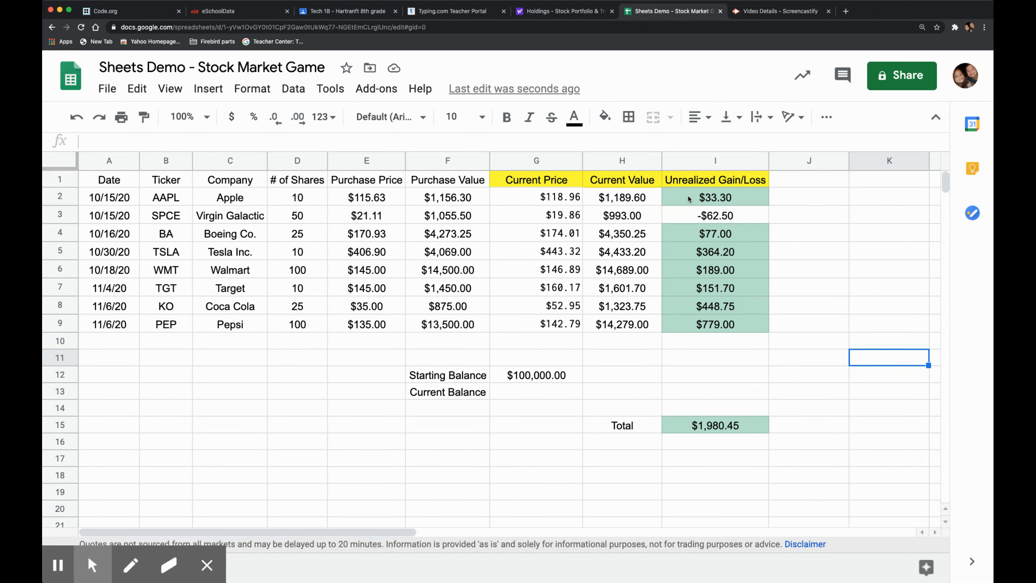
- Add a second conditional formatting rule to I2:I15 with the condition Less than 0
{"action": "left_click_drag", "start_coordinate": [690, 199], "coordinate": [708, 413]}
{"action": "left_click", "coordinate": [765, 415]}
{"action": "left_click_drag", "start_coordinate": [693, 198], "coordinate": [724, 426]}
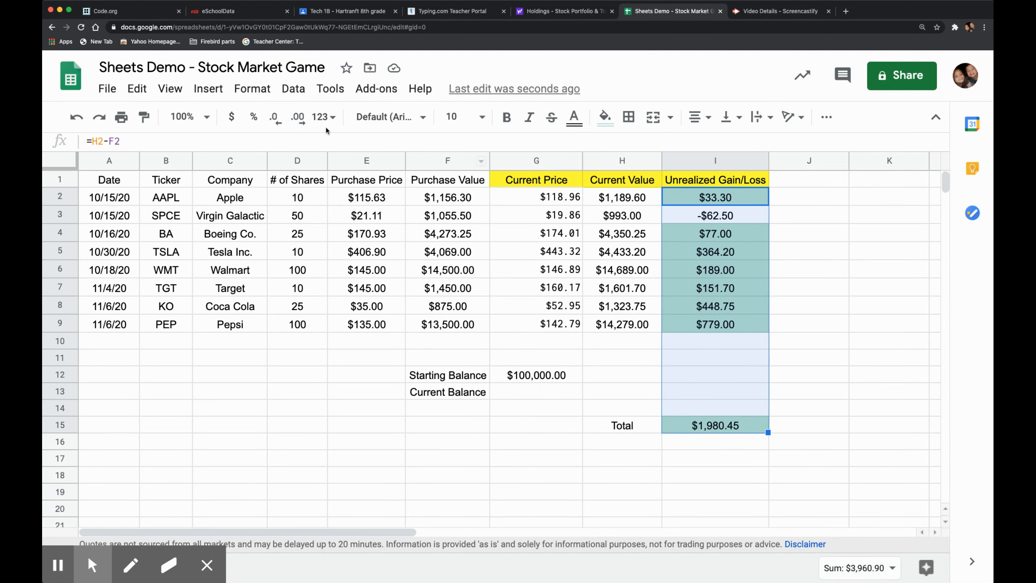
{"action": "left_click", "coordinate": [252, 89]}
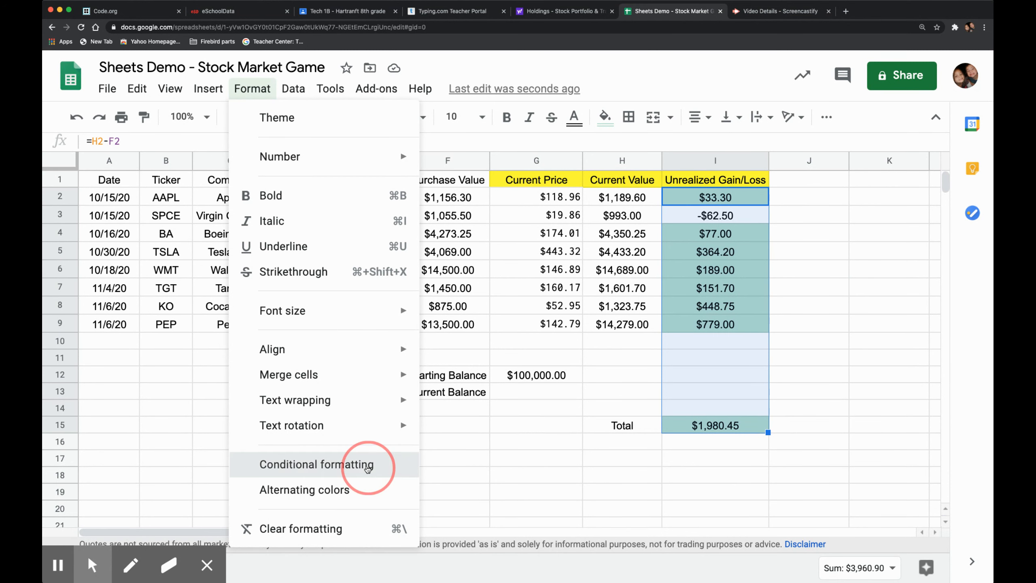
{"action": "left_click", "coordinate": [367, 466]}
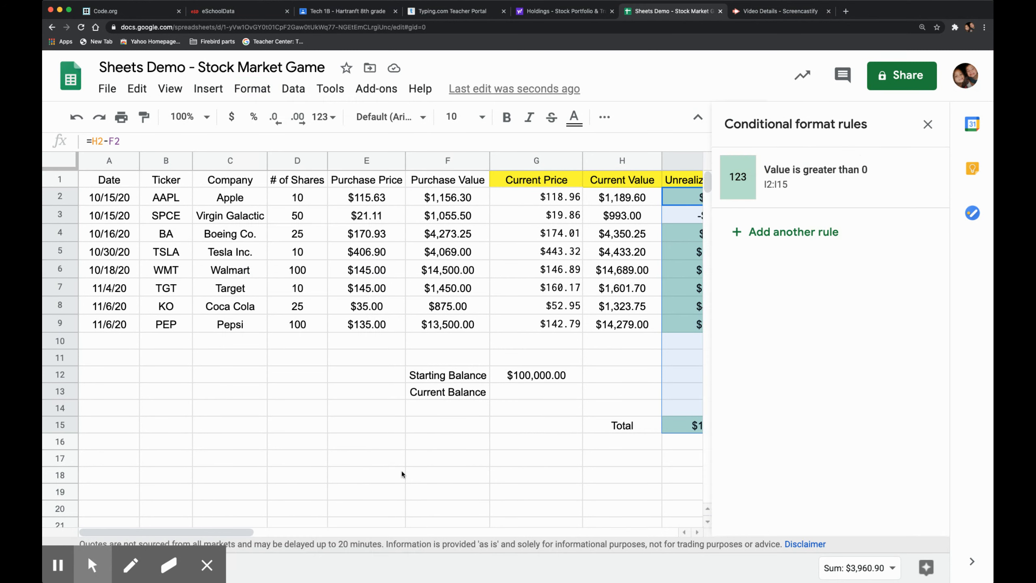
{"action": "left_click", "coordinate": [739, 239]}
{"action": "left_click", "coordinate": [785, 341]}
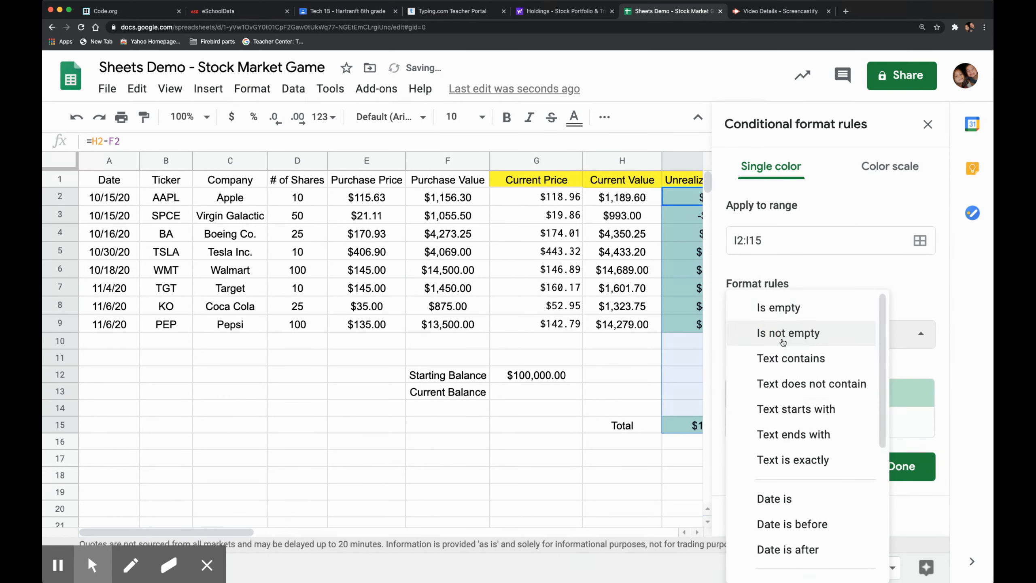
{"action": "scroll", "coordinate": [820, 408], "scroll_direction": "down", "scroll_amount": 3}
{"action": "scroll", "coordinate": [820, 451], "scroll_direction": "down", "scroll_amount": 2}
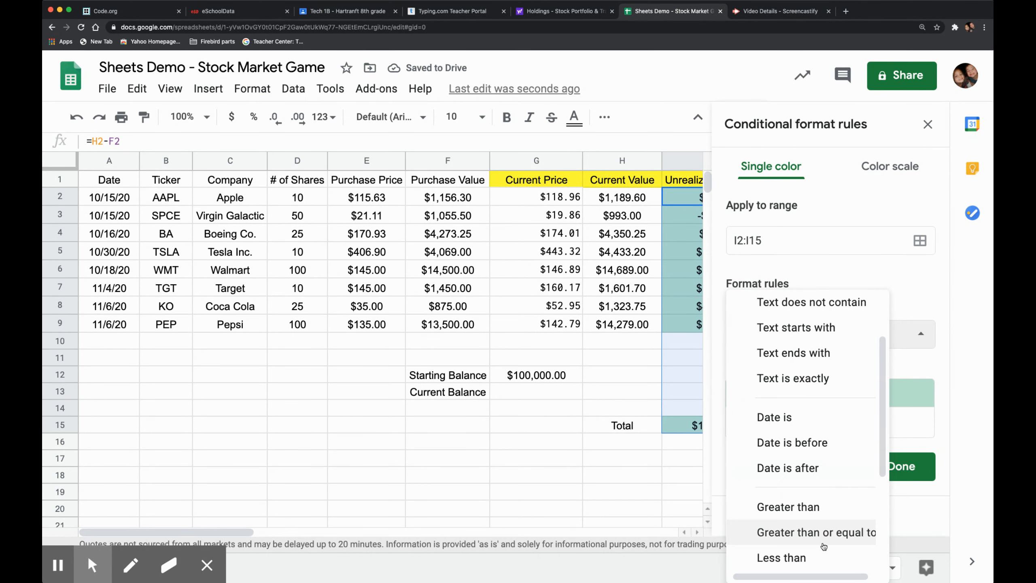
{"action": "left_click", "coordinate": [786, 520]}
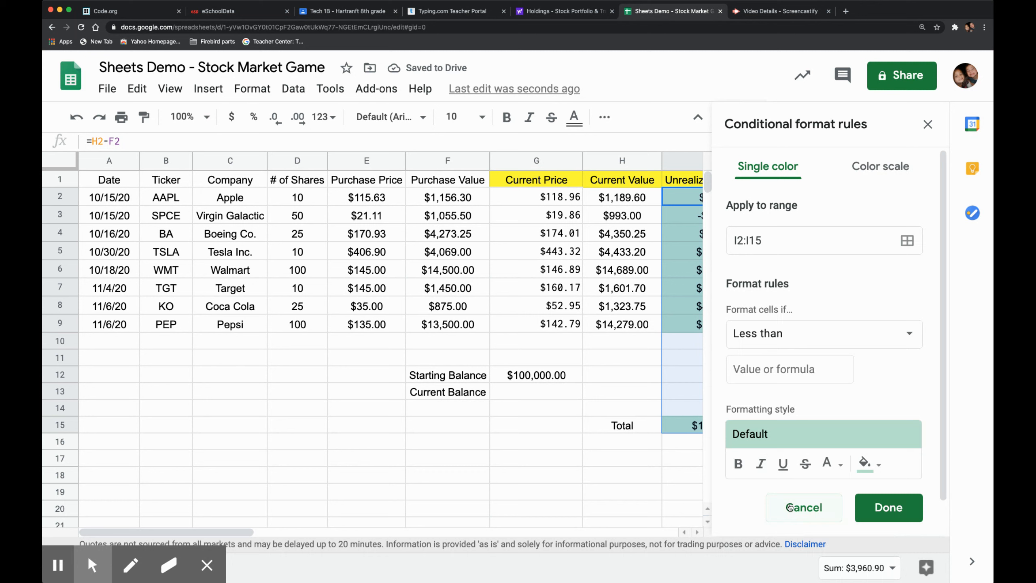
{"action": "left_click", "coordinate": [755, 367]}
{"action": "type", "text": "0"}
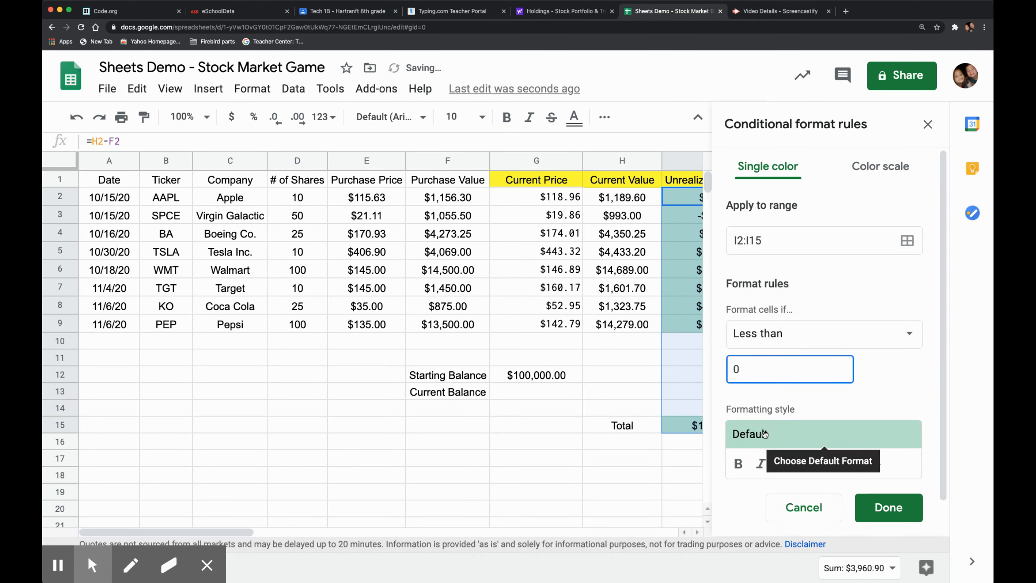
- Give the less-than-0 rule the default light red fill style and finish the conditional formatting
{"action": "left_click", "coordinate": [811, 430]}
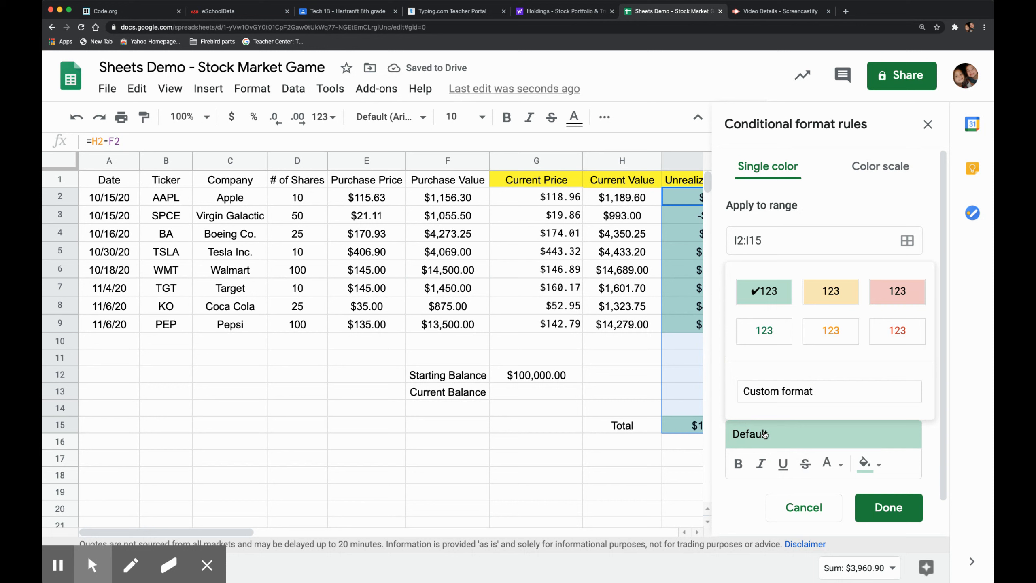
{"action": "left_click", "coordinate": [894, 297]}
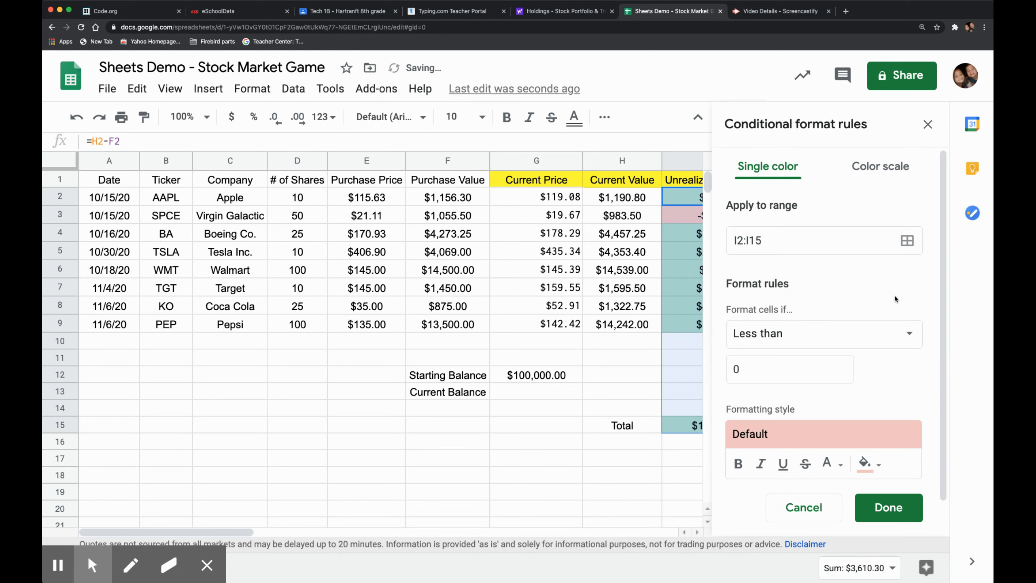
{"action": "left_click", "coordinate": [888, 508]}
{"action": "left_click", "coordinate": [928, 124]}
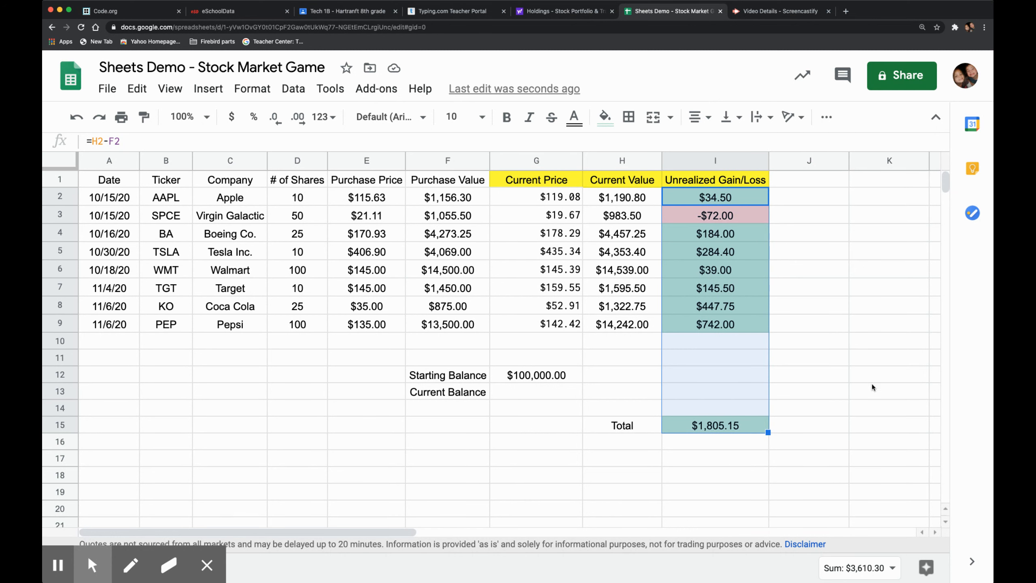
{"action": "left_click", "coordinate": [872, 385]}
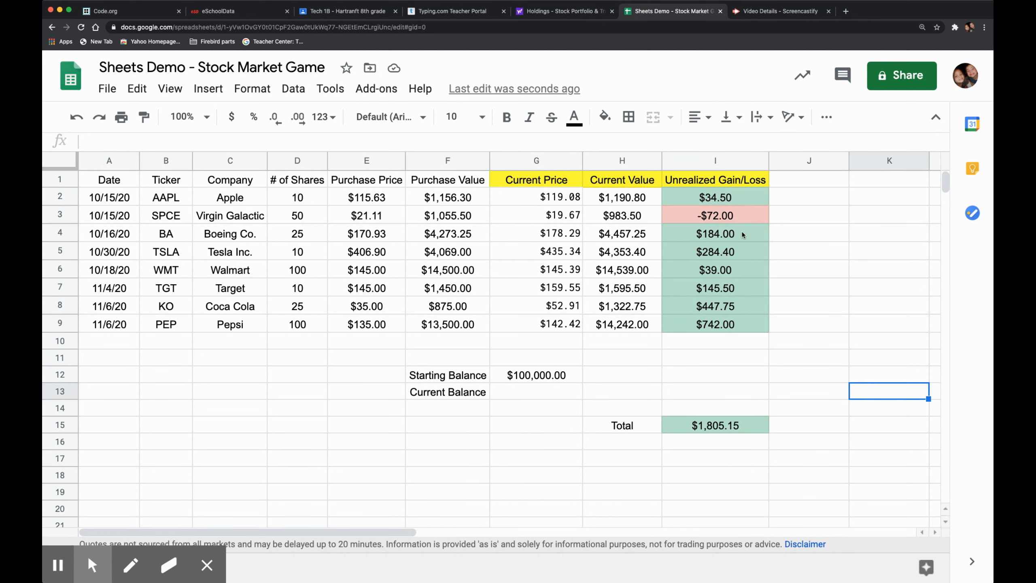
- Test the loss formatting by entering -88 in I10, and clear the cell again
{"action": "left_click", "coordinate": [725, 343]}
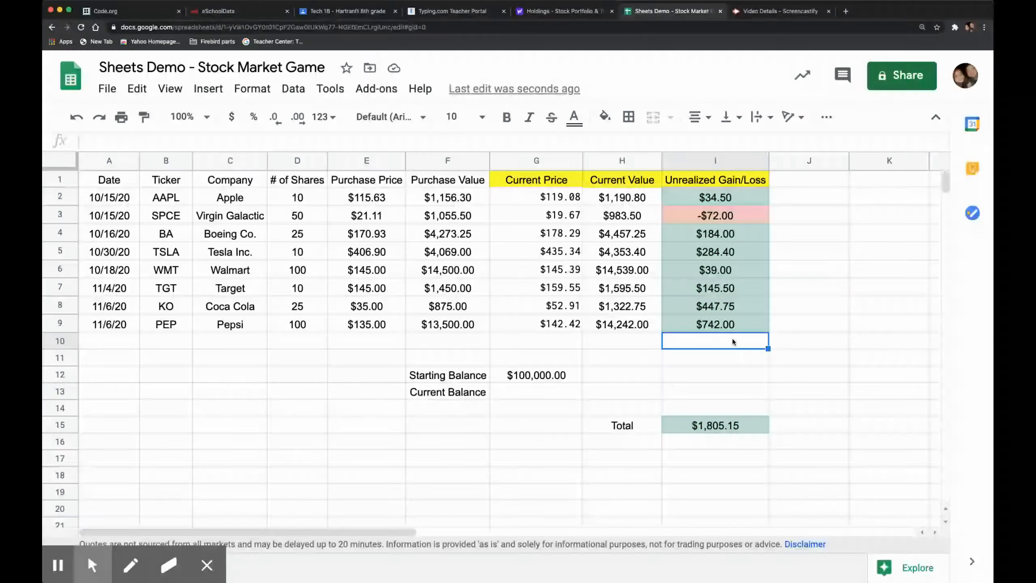
{"action": "type", "text": "-$88"}
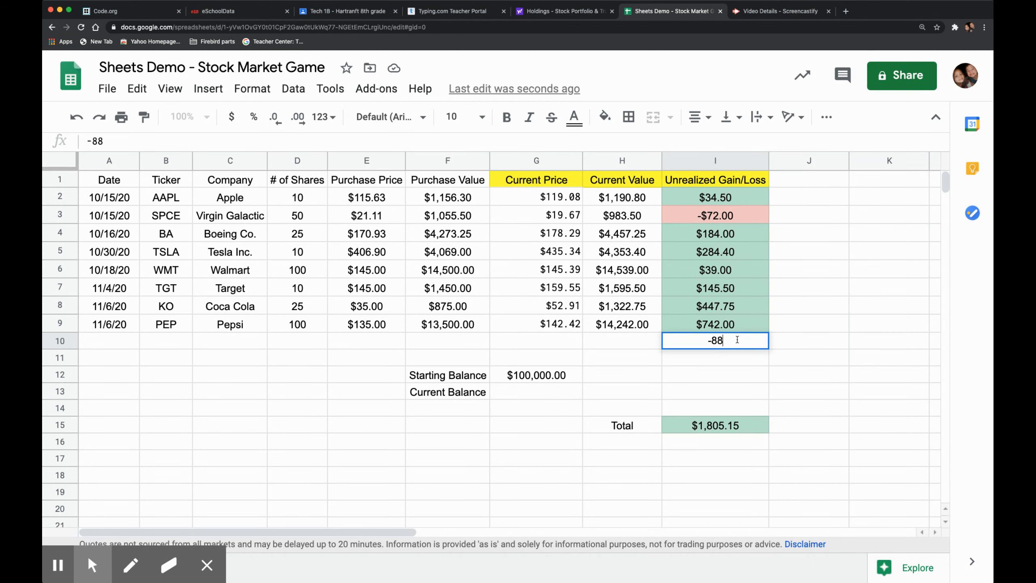
{"action": "key", "text": "Return"}
{"action": "left_click", "coordinate": [747, 340]}
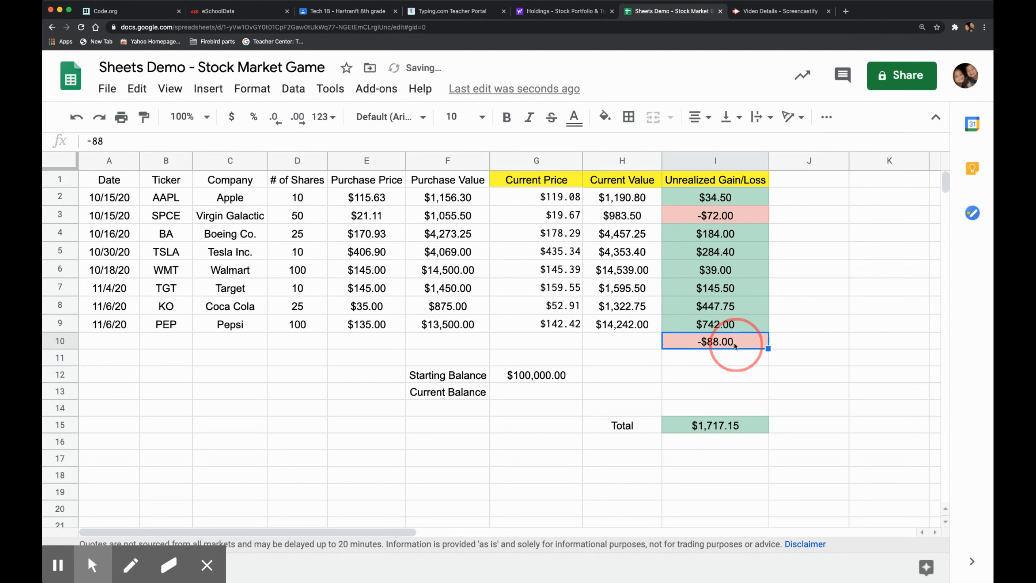
{"action": "key", "text": "Delete"}
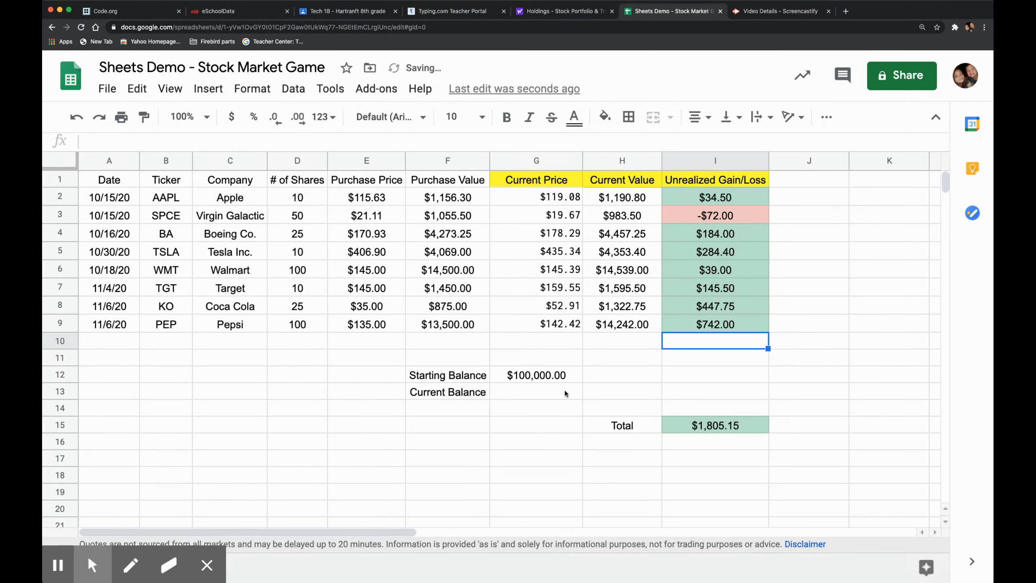
- Calculate the Current Balance in G13 with the formula =G12+I15
{"action": "left_click", "coordinate": [537, 392]}
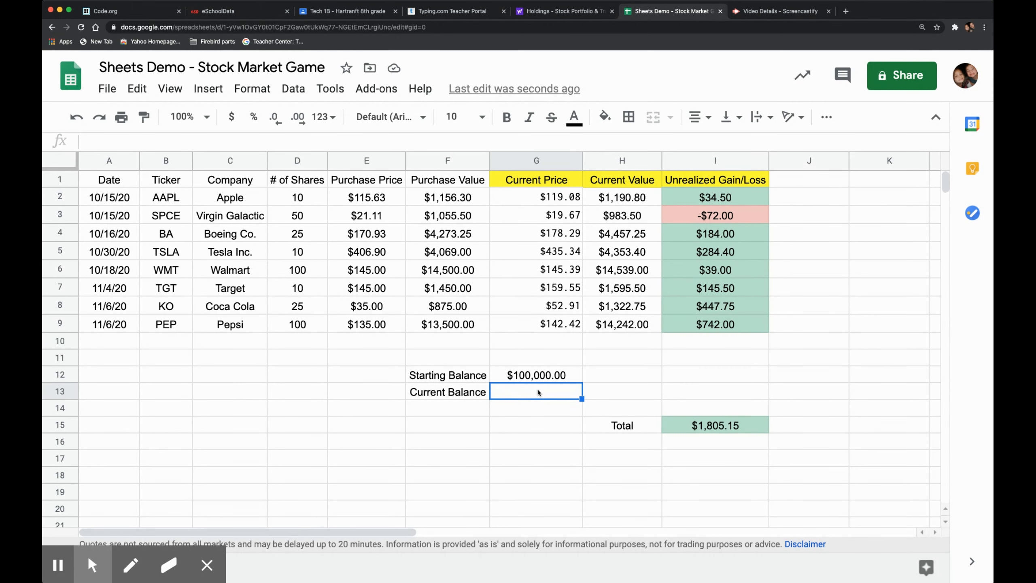
{"action": "type", "text": "="}
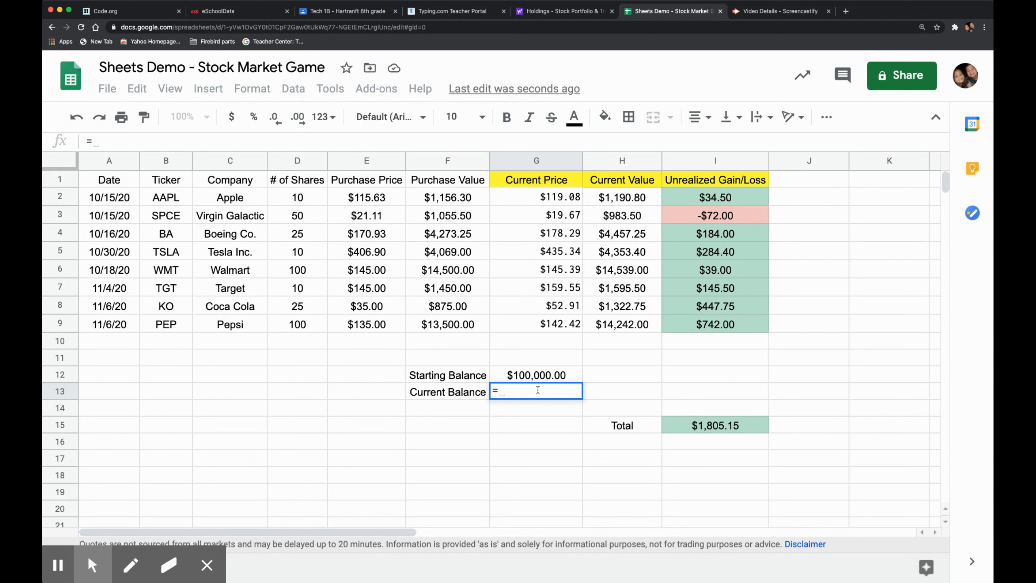
{"action": "left_click", "coordinate": [535, 375]}
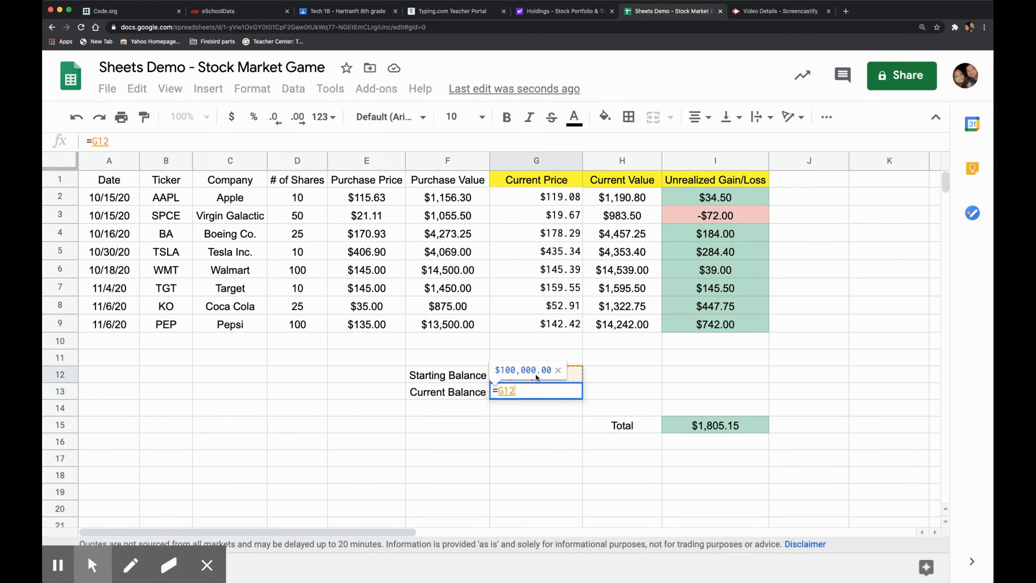
{"action": "type", "text": "+"}
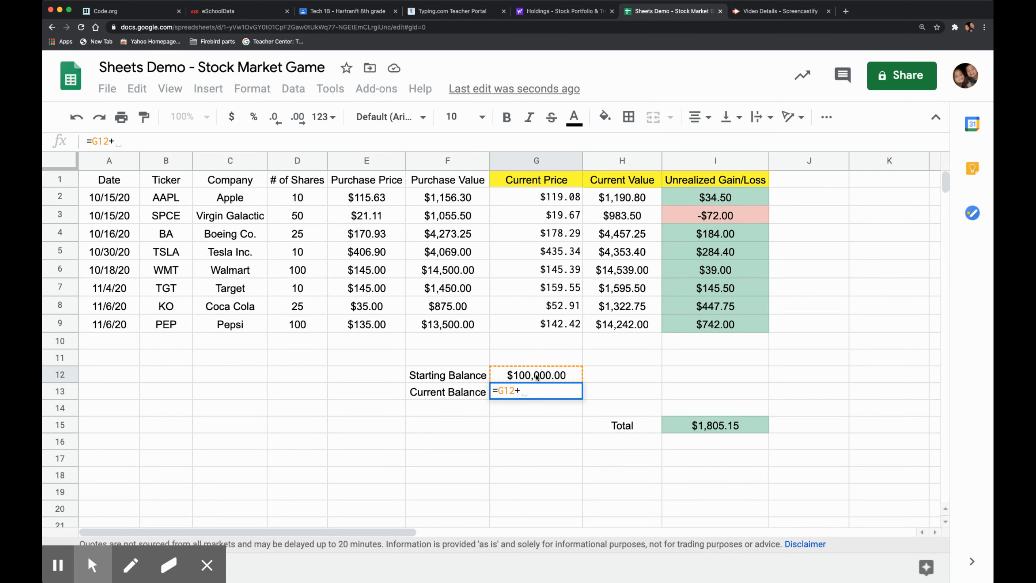
{"action": "left_click", "coordinate": [710, 427]}
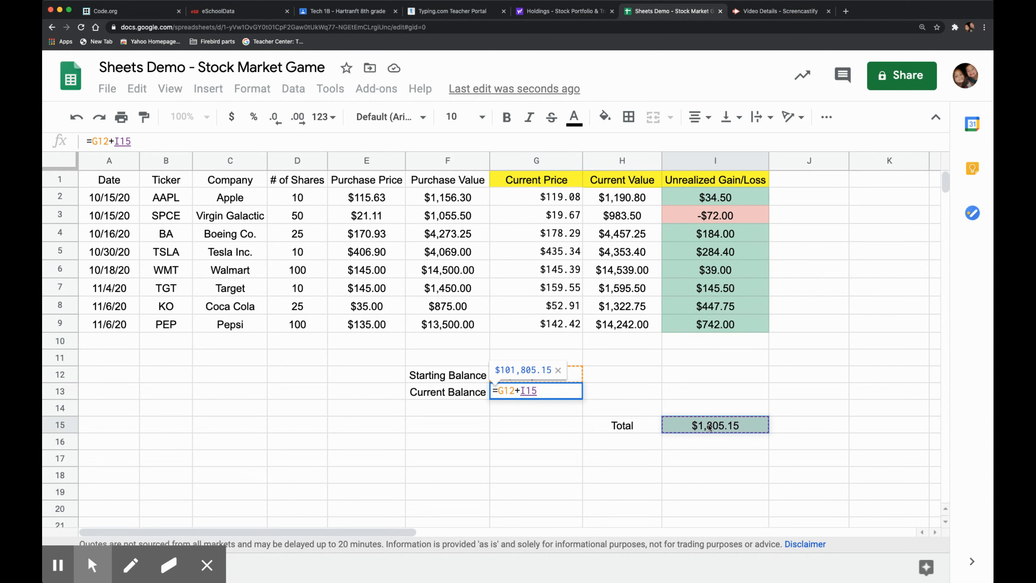
{"action": "key", "text": "Return"}
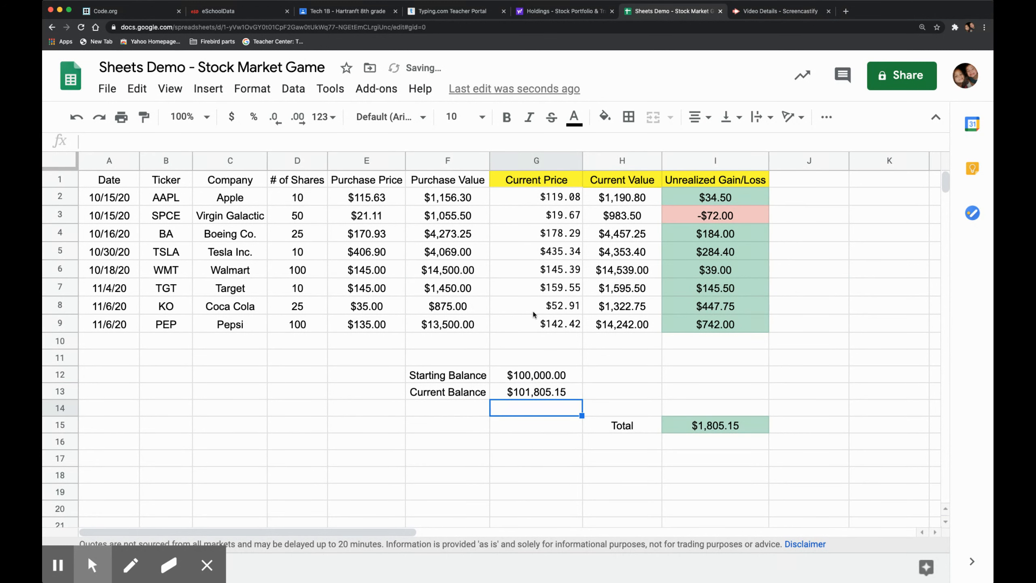
- Add a conditional formatting rule to the Current Balance cell G13 that gives values greater than 0 the default green style
{"action": "left_click", "coordinate": [549, 392]}
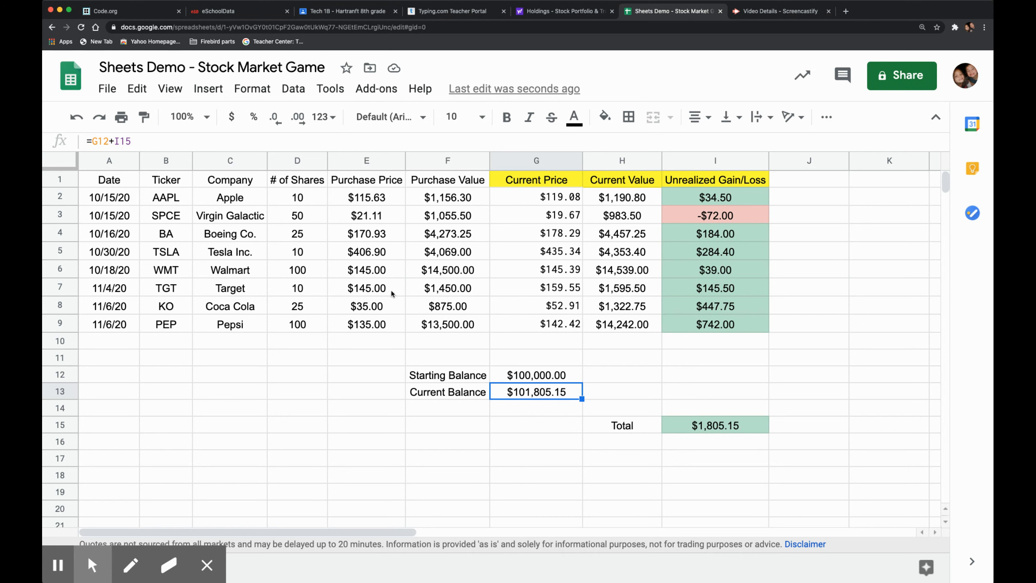
{"action": "left_click", "coordinate": [252, 89]}
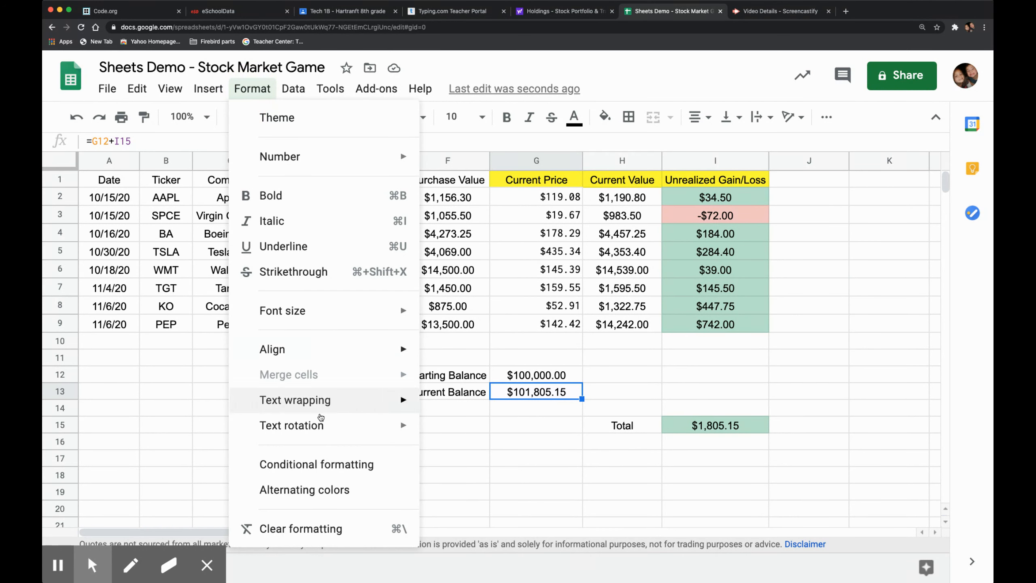
{"action": "left_click", "coordinate": [329, 465]}
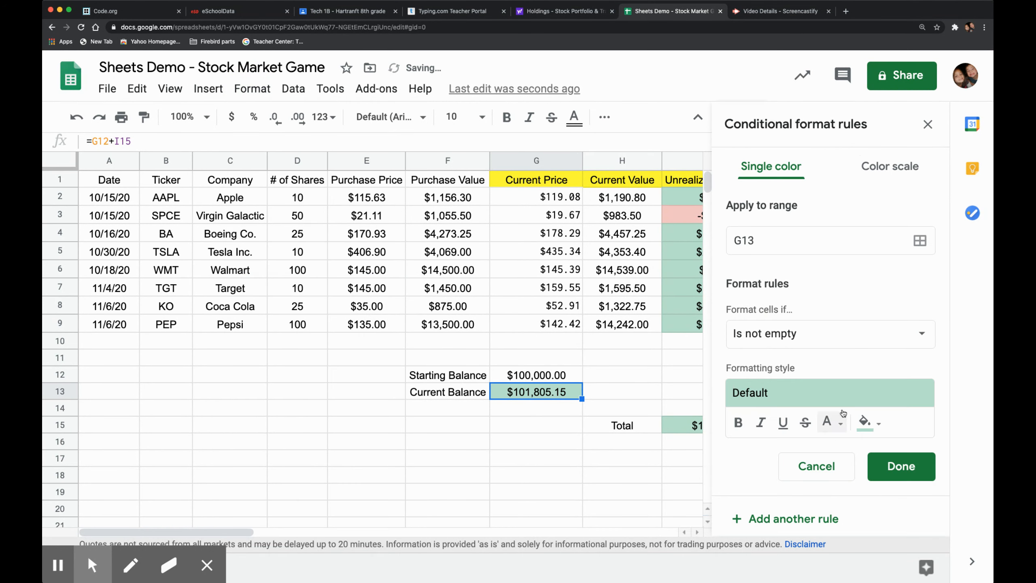
{"action": "left_click", "coordinate": [867, 342]}
{"action": "scroll", "coordinate": [804, 445], "scroll_direction": "down", "scroll_amount": 5}
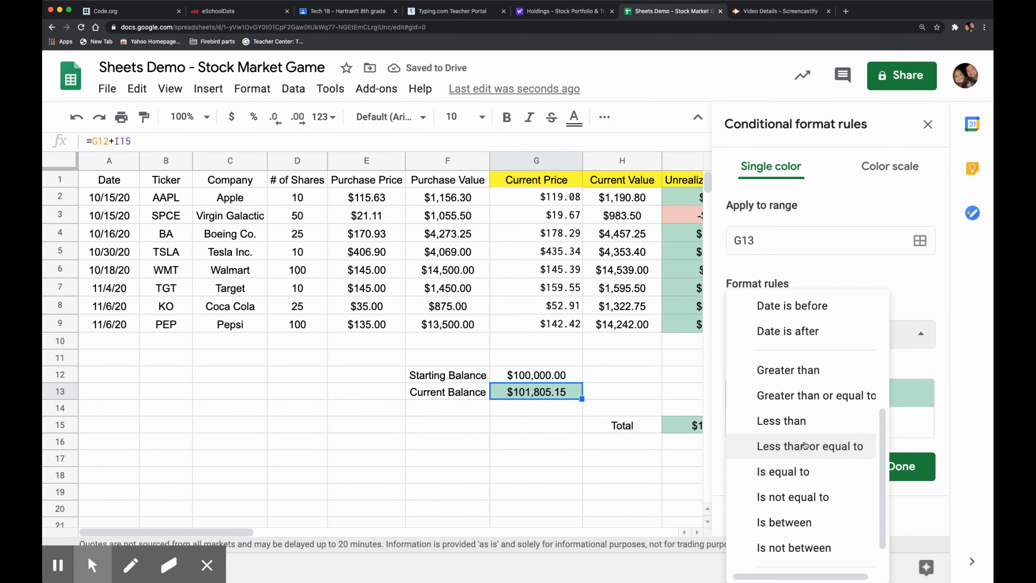
{"action": "left_click", "coordinate": [792, 371]}
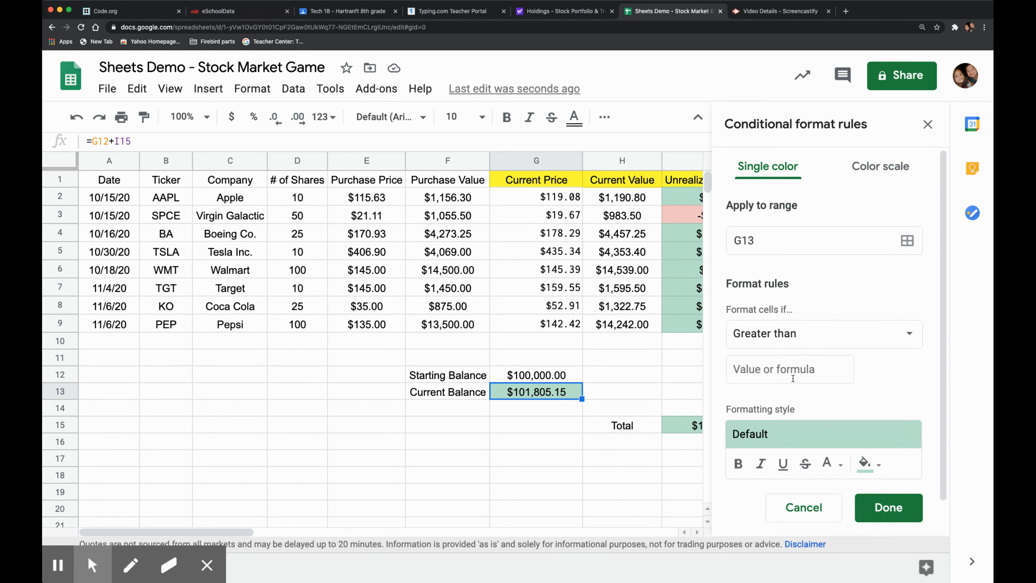
{"action": "left_click", "coordinate": [767, 369]}
{"action": "type", "text": "0"}
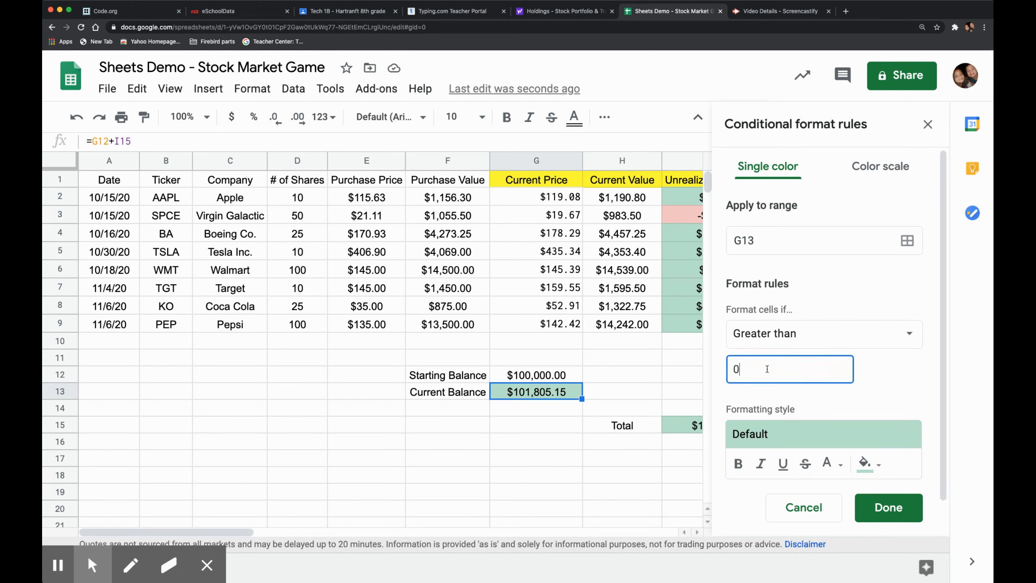
{"action": "left_click", "coordinate": [894, 508]}
- Add a second rule to G13 that gives values less than 100000 the default light red style, and close the conditional format rules
{"action": "left_click", "coordinate": [740, 236]}
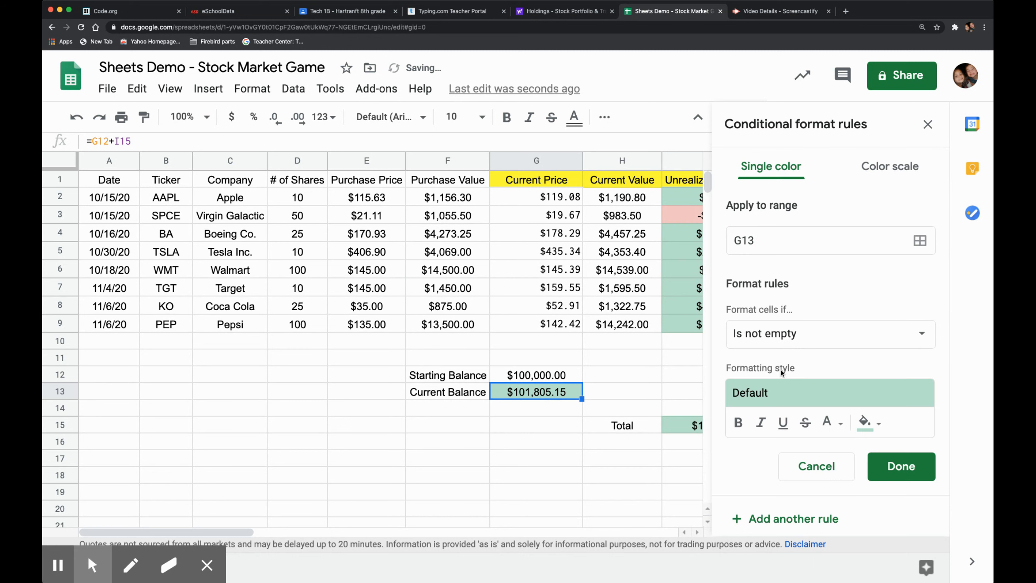
{"action": "left_click", "coordinate": [775, 336]}
{"action": "scroll", "coordinate": [771, 408], "scroll_direction": "down", "scroll_amount": 3}
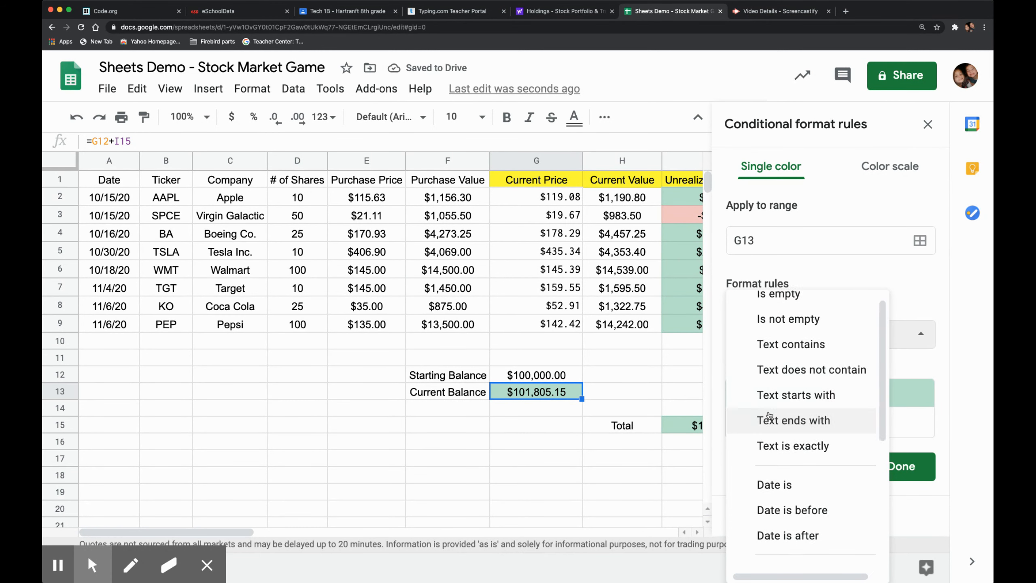
{"action": "left_click", "coordinate": [787, 502]}
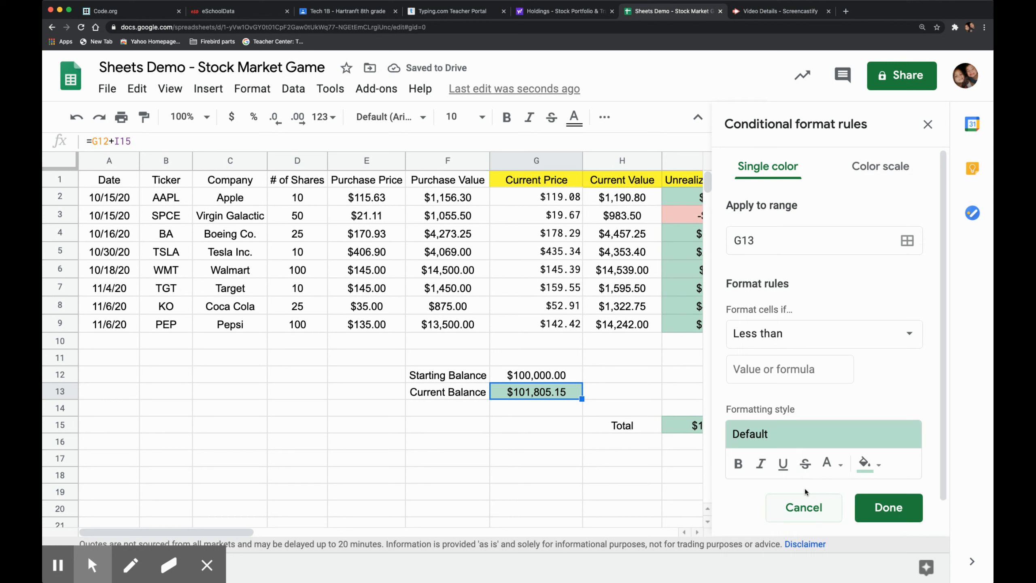
{"action": "left_click", "coordinate": [795, 369]}
{"action": "type", "text": "1"}
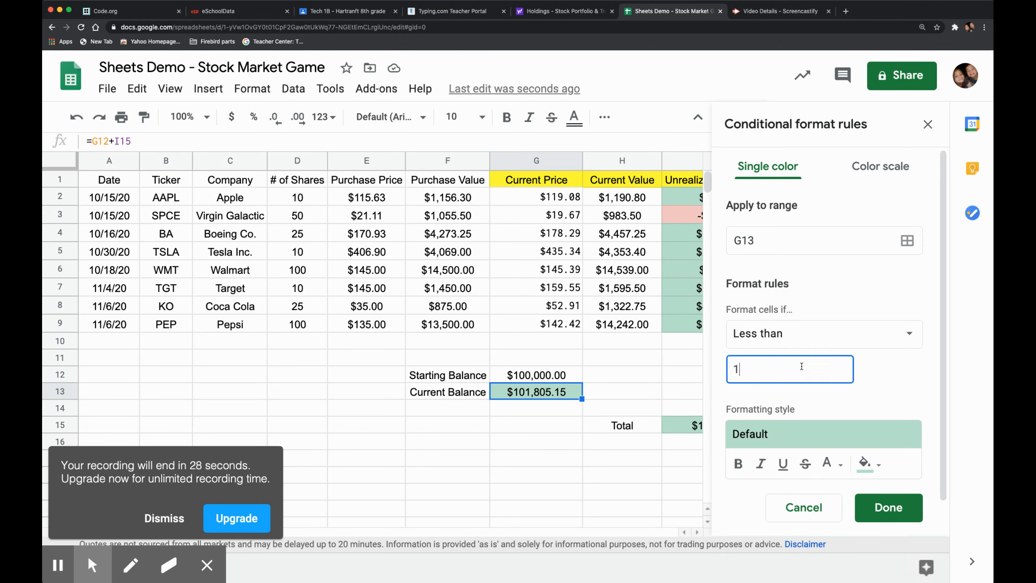
{"action": "type", "text": "00000"}
{"action": "left_click", "coordinate": [809, 435]}
{"action": "left_click", "coordinate": [901, 309]}
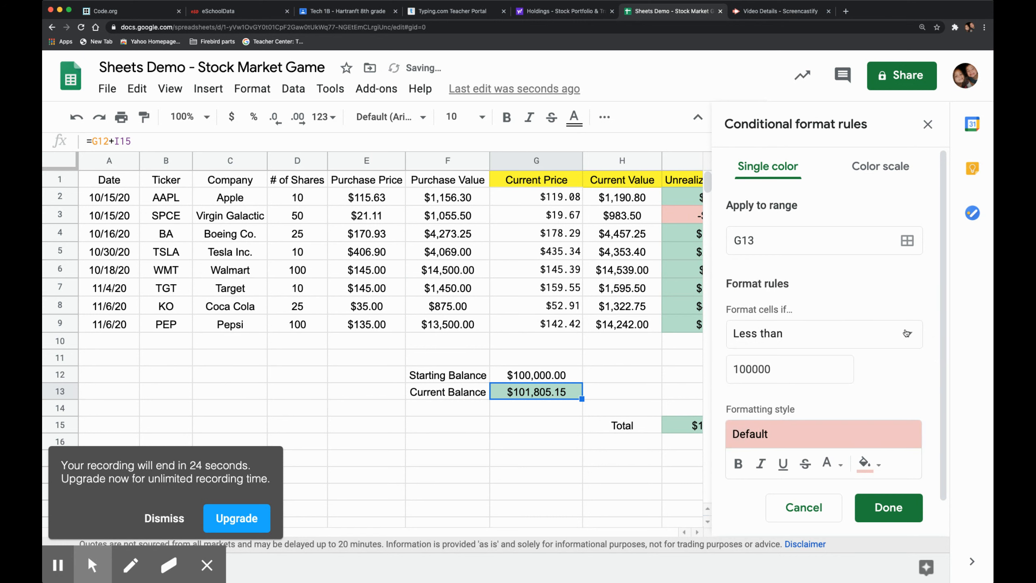
{"action": "left_click", "coordinate": [888, 510]}
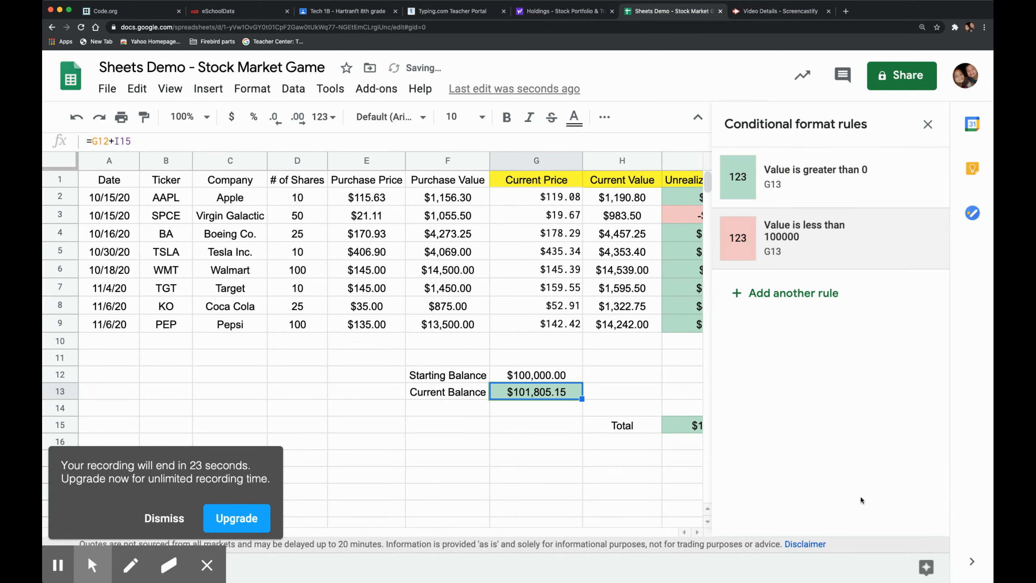
{"action": "left_click", "coordinate": [560, 423]}
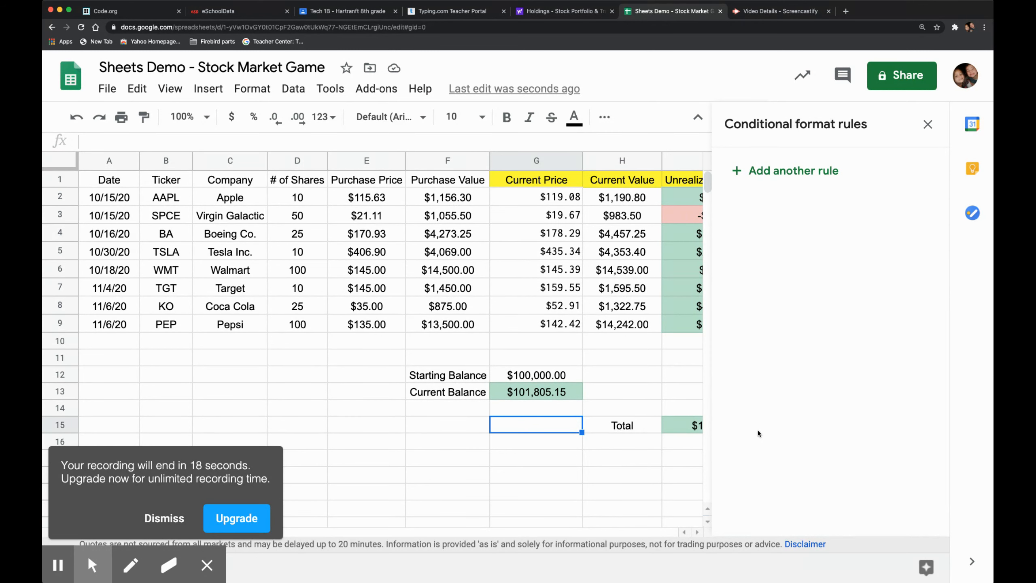
{"action": "left_click", "coordinate": [928, 124]}
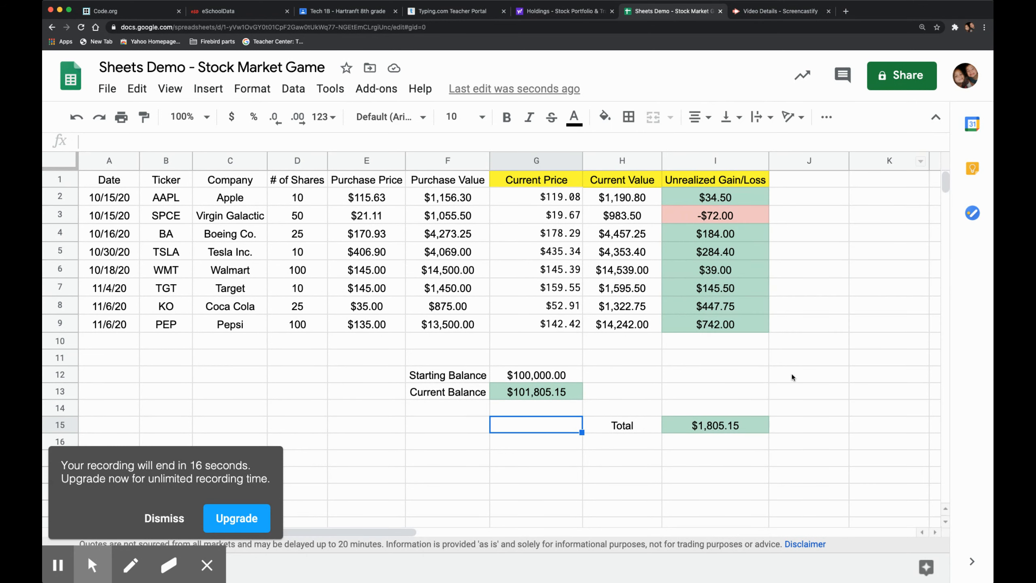